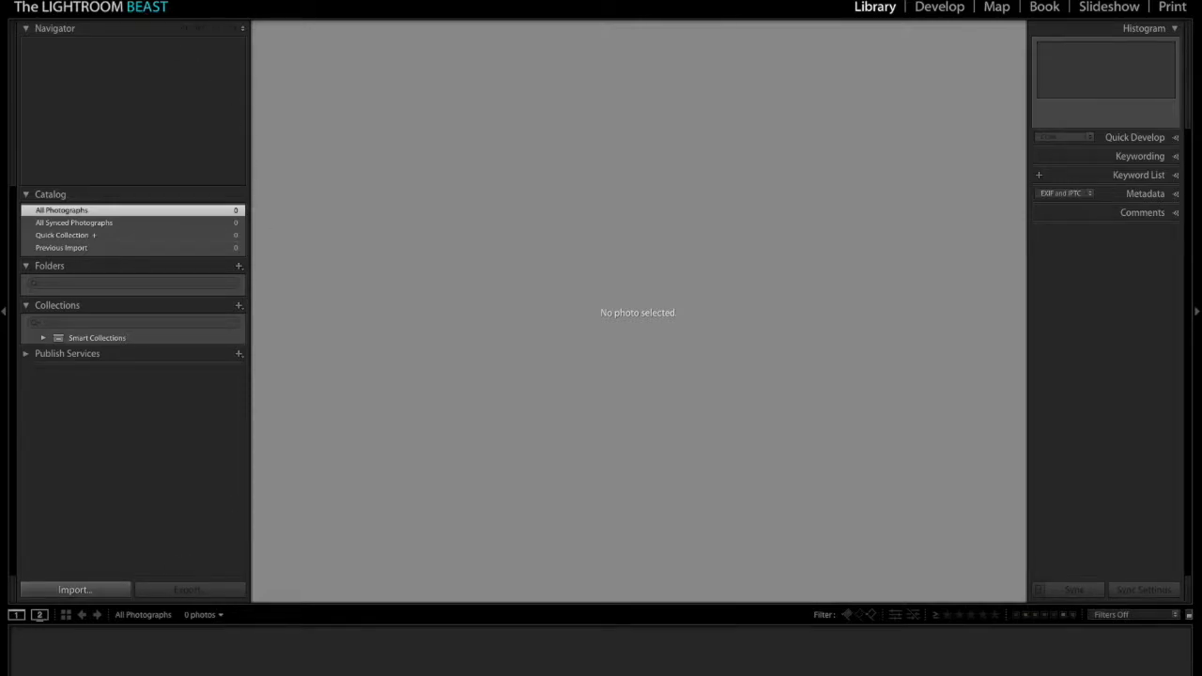
- Open the import window for bringing photos into the empty catalog
click(97, 0)
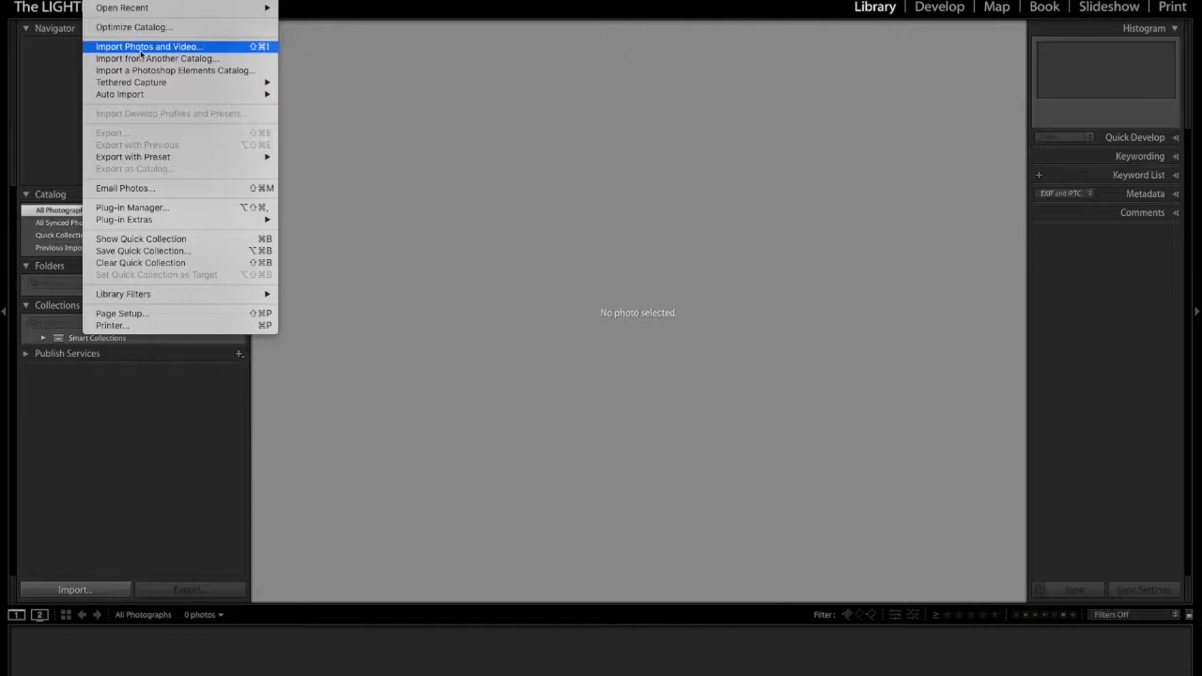
click(263, 50)
click(171, 524)
click(75, 591)
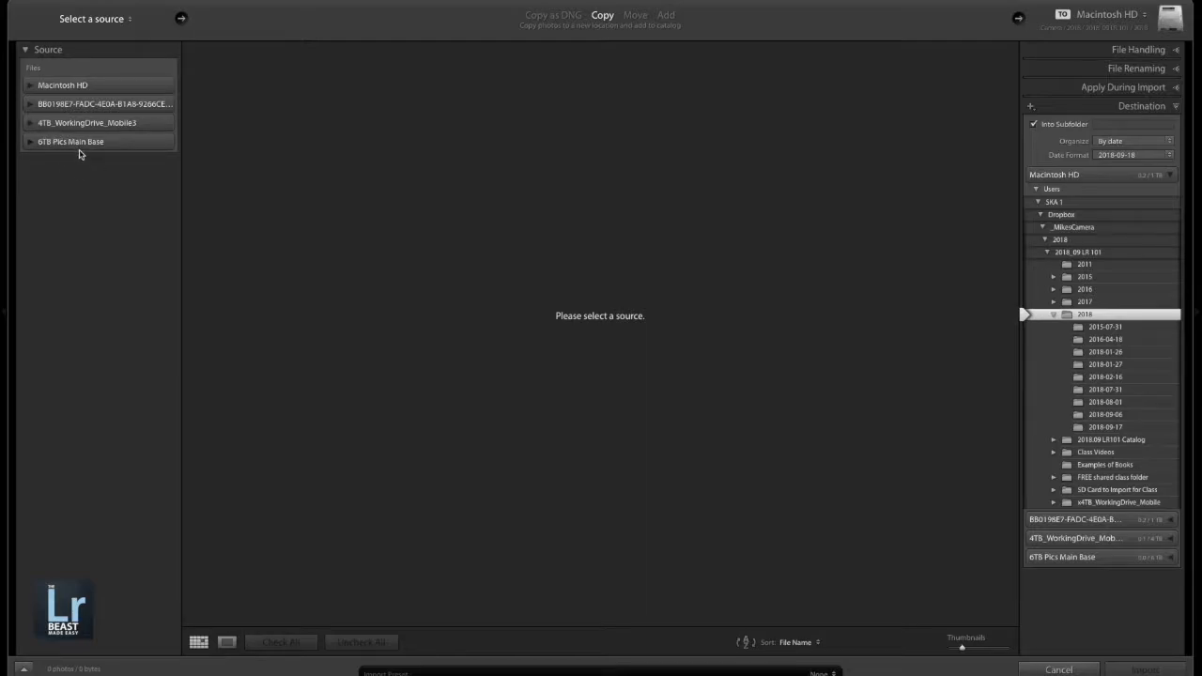
- Expand the Macintosh HD source through Users and the home folder into Dropbox, opening its _MikesCamera folder
click(31, 85)
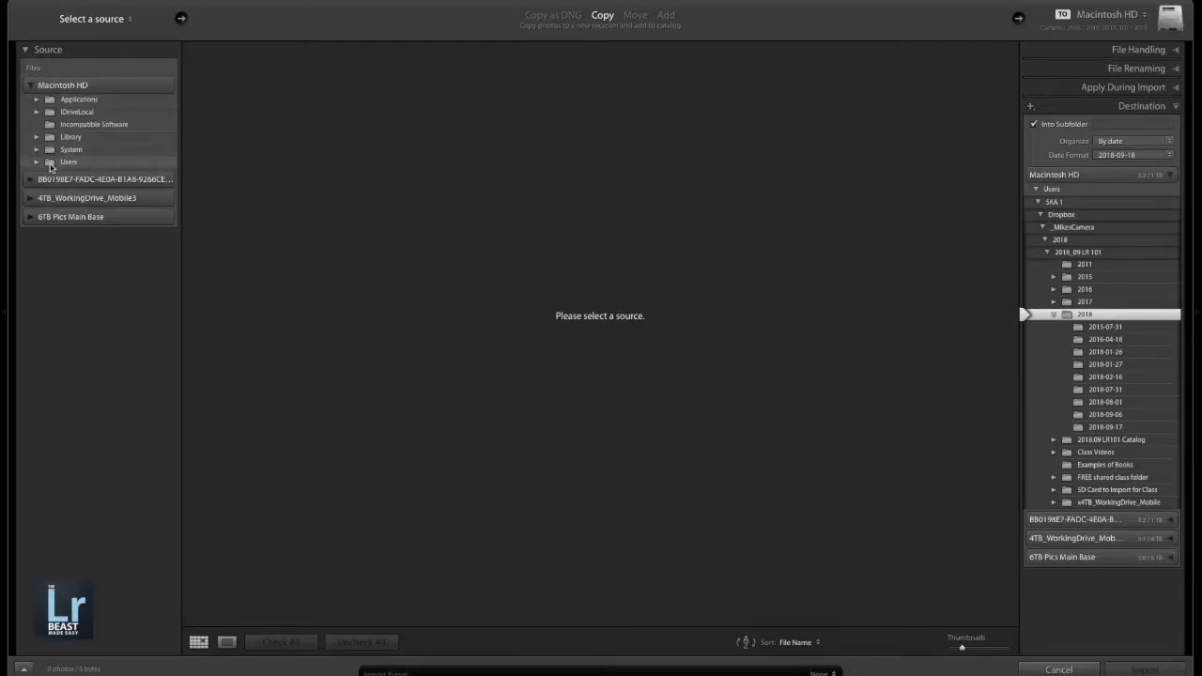
click(39, 163)
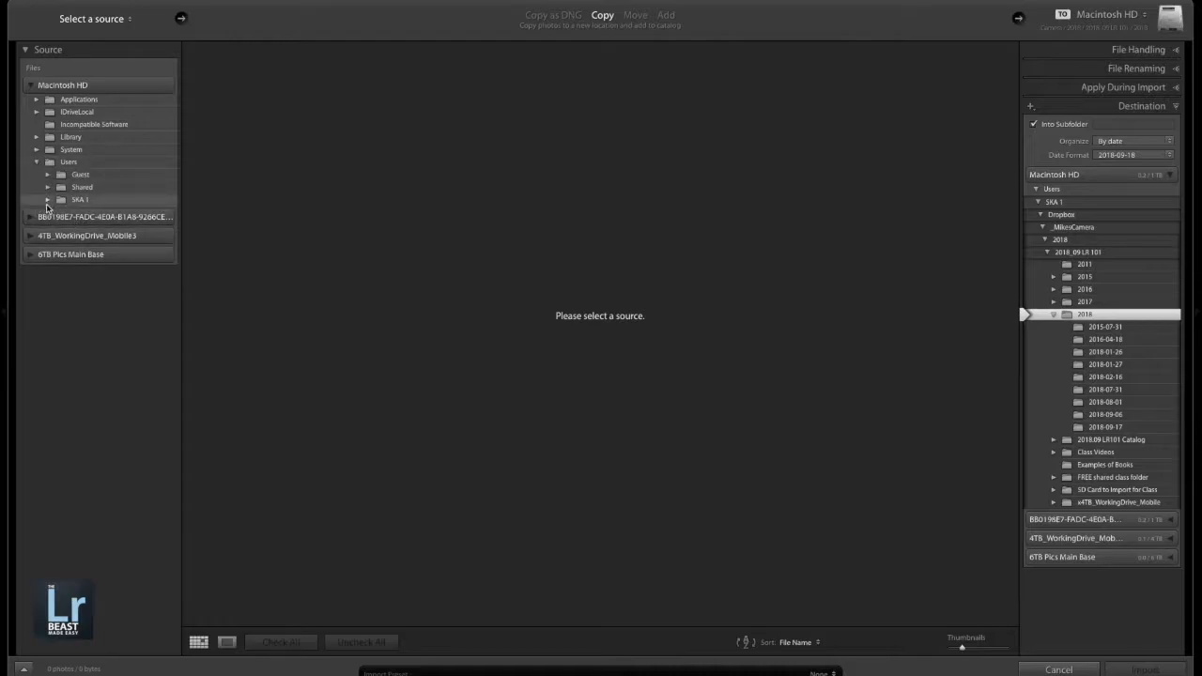
click(48, 200)
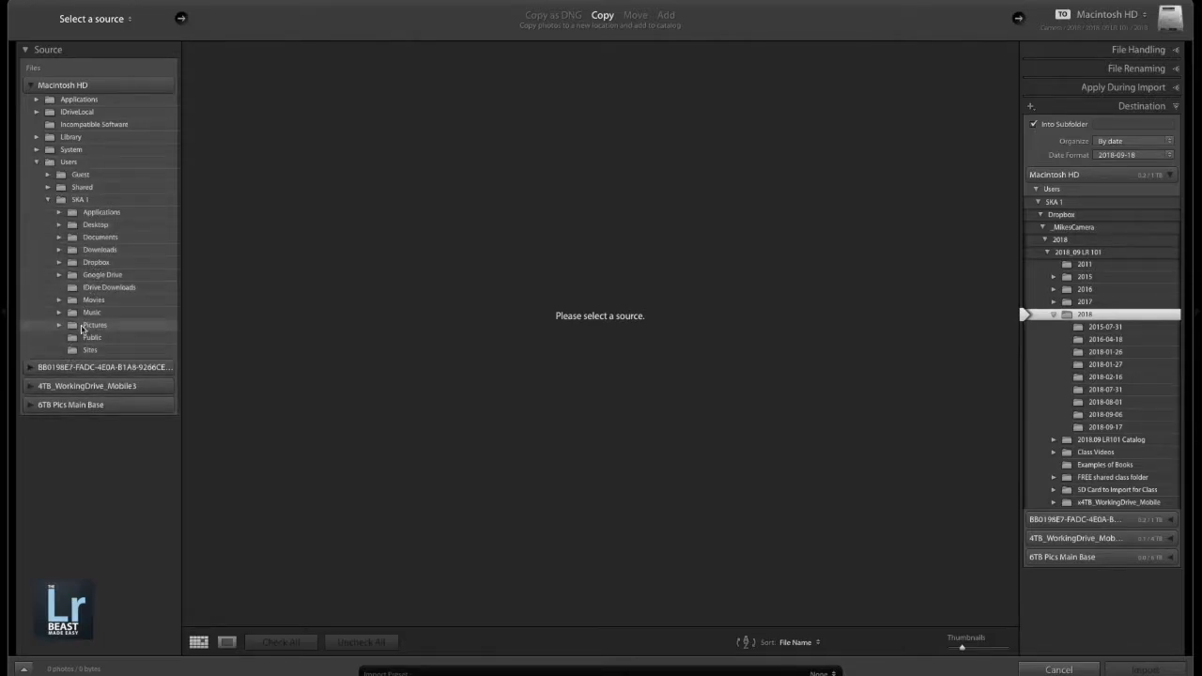
click(58, 263)
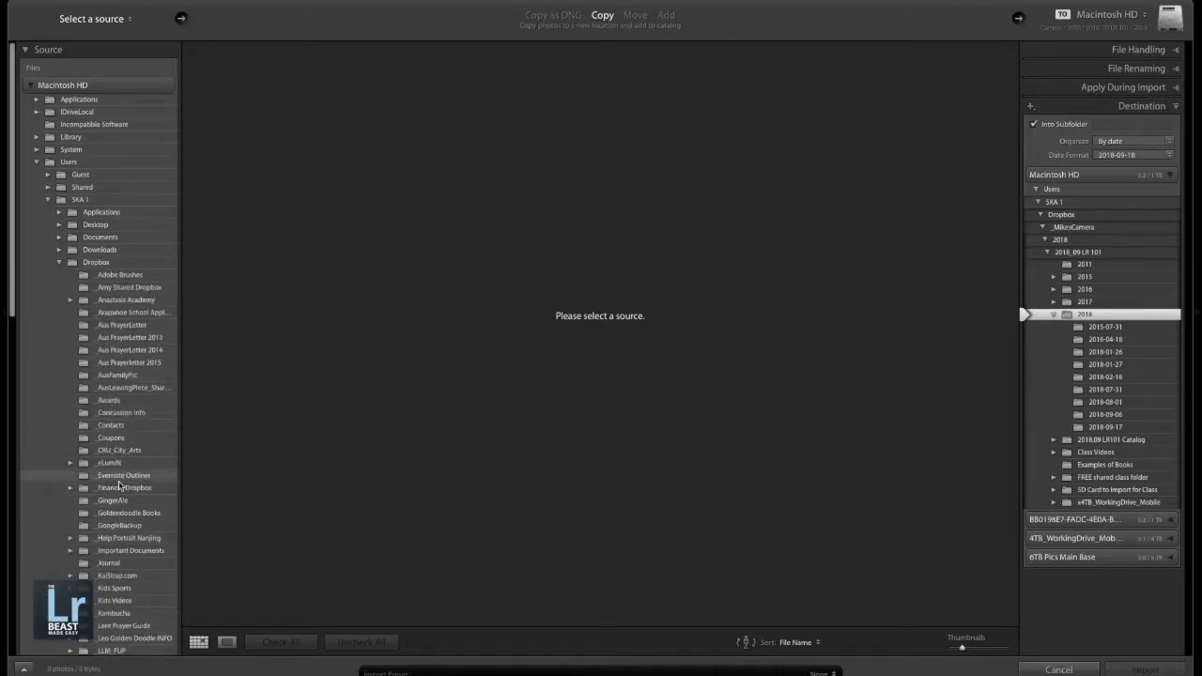
scroll(94, 598, down, 3)
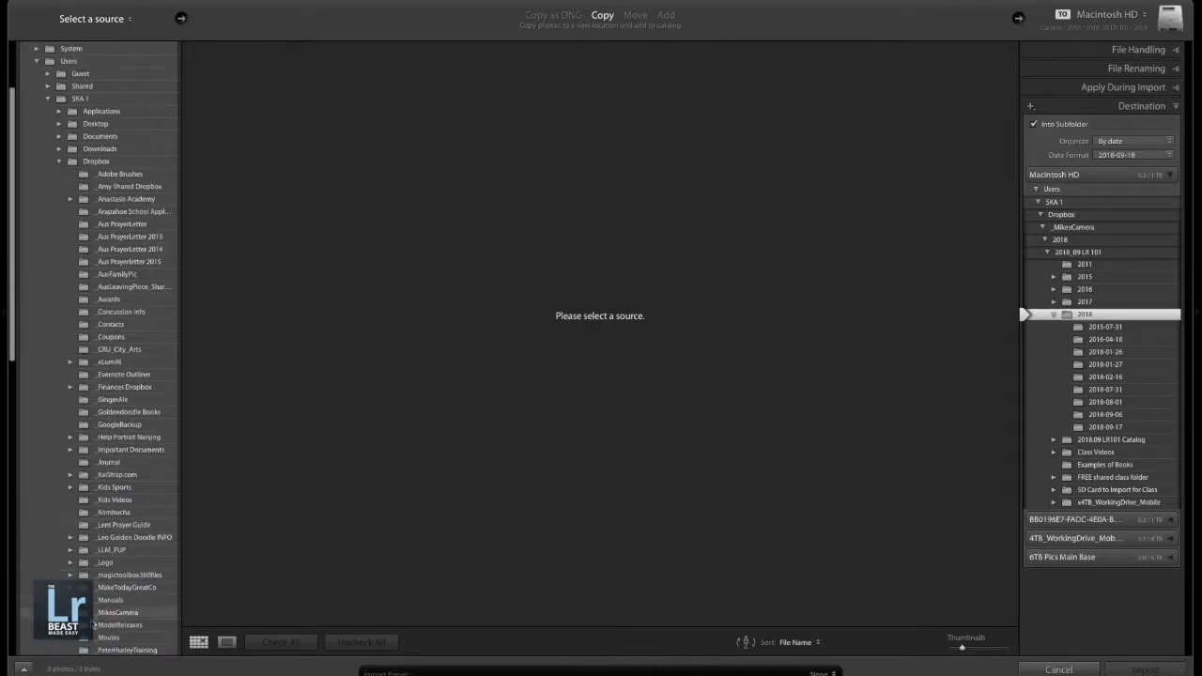
click(70, 613)
- Expand 2018 and 2018_09 LR 101 within _MikesCamera and select the SD Card to Import for Class folder as source
scroll(108, 479, down, 8)
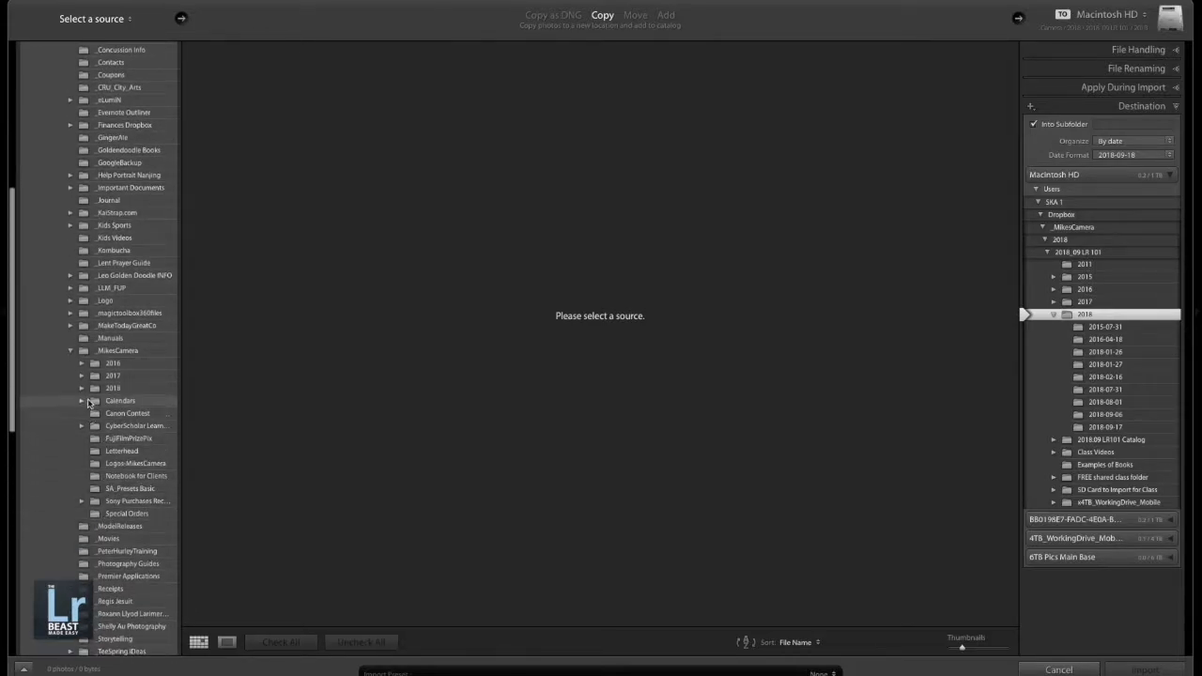
click(81, 389)
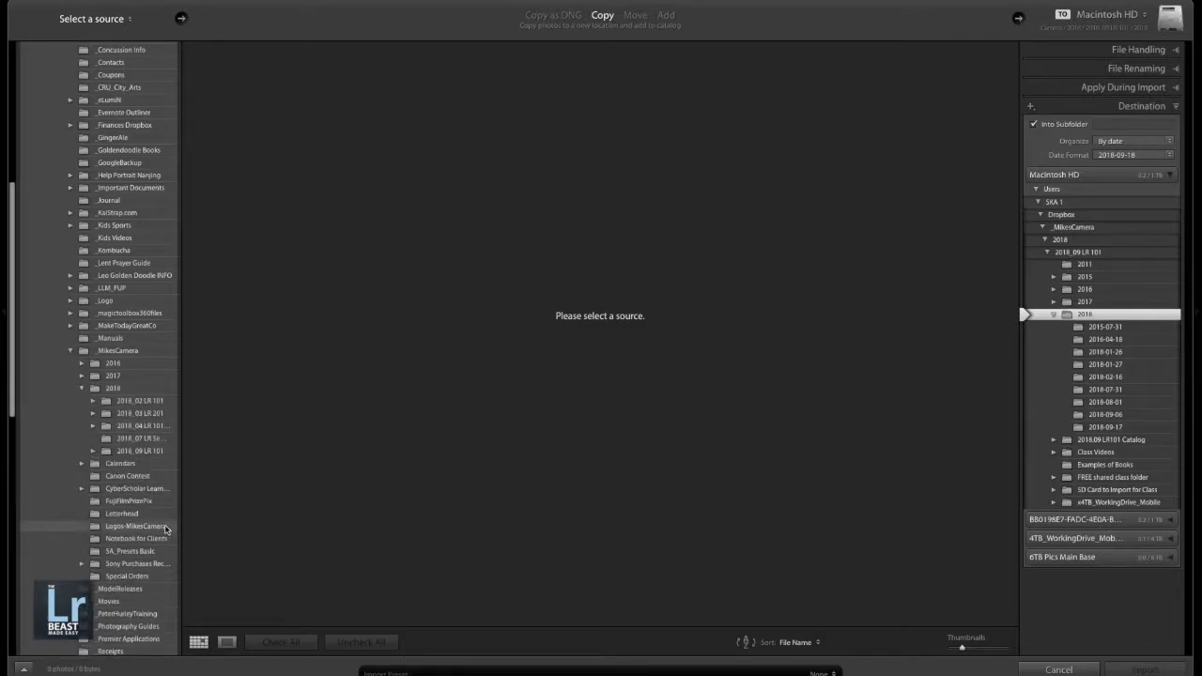
click(93, 453)
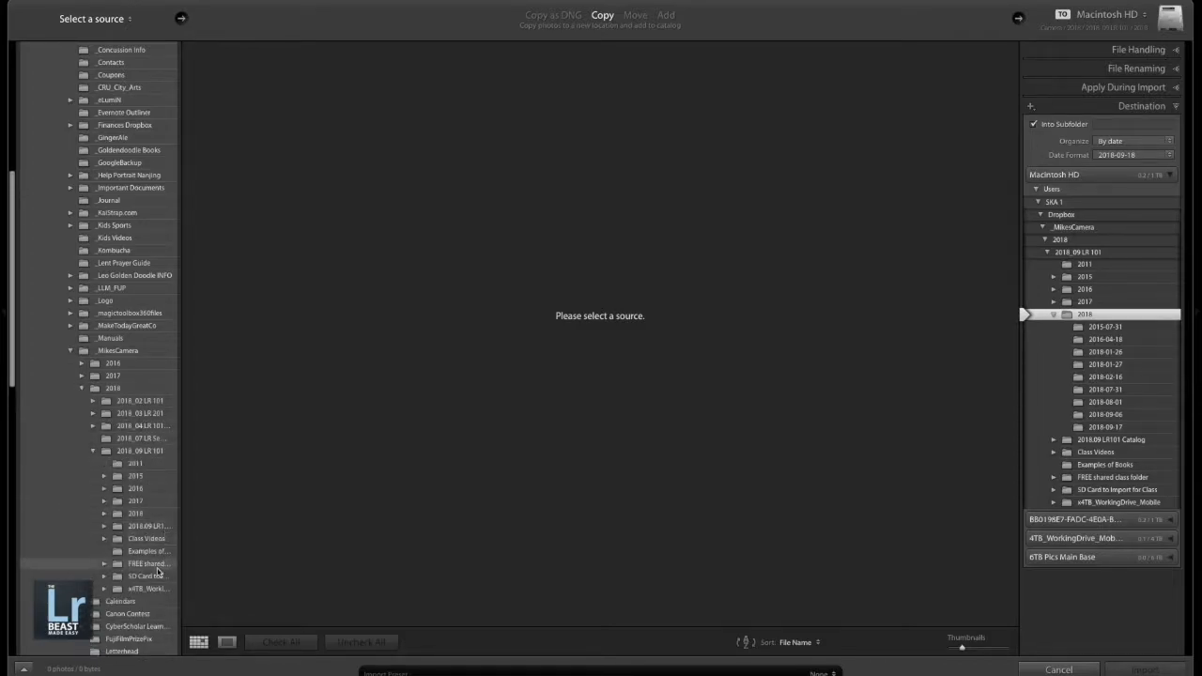
click(150, 576)
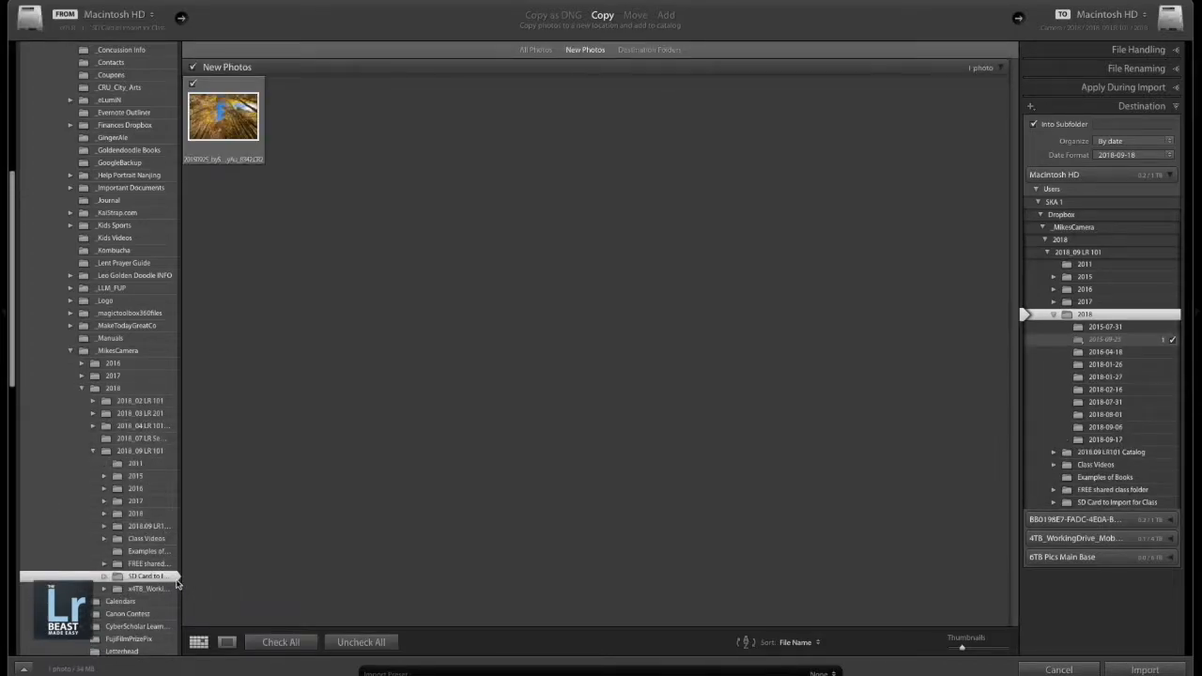
click(249, 583)
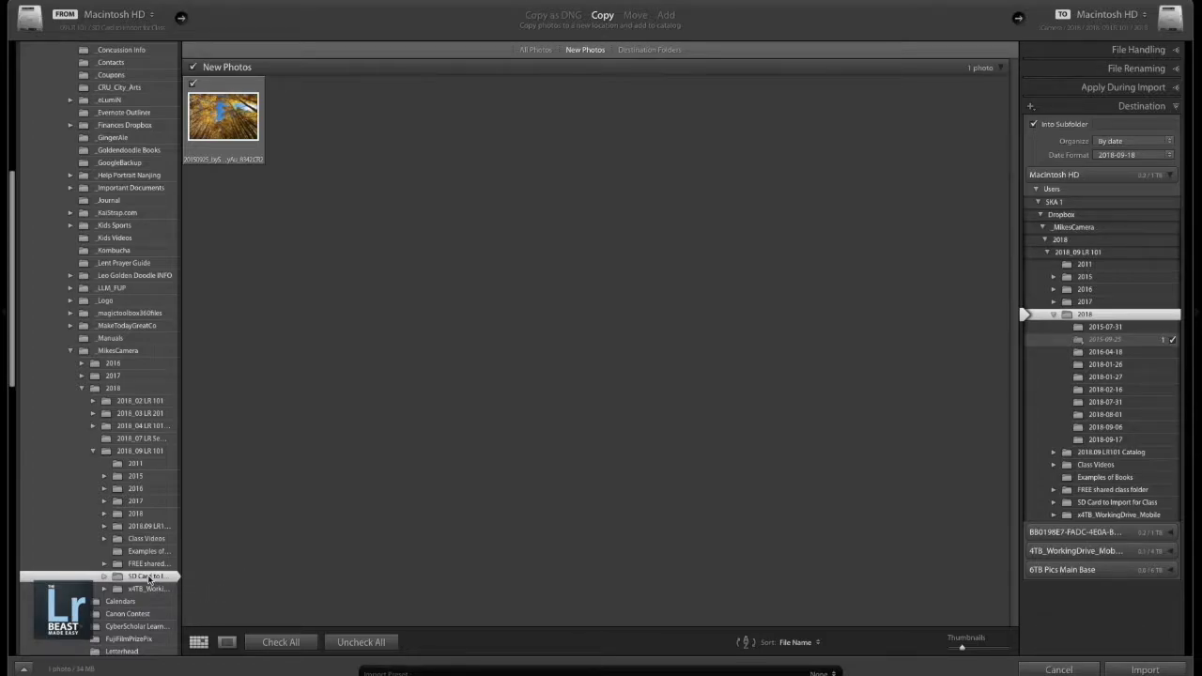
- Expand the 2018.09 LR101 Catalog folder down to its Lightroom Settings folder, select it as source and include subfolders
click(104, 528)
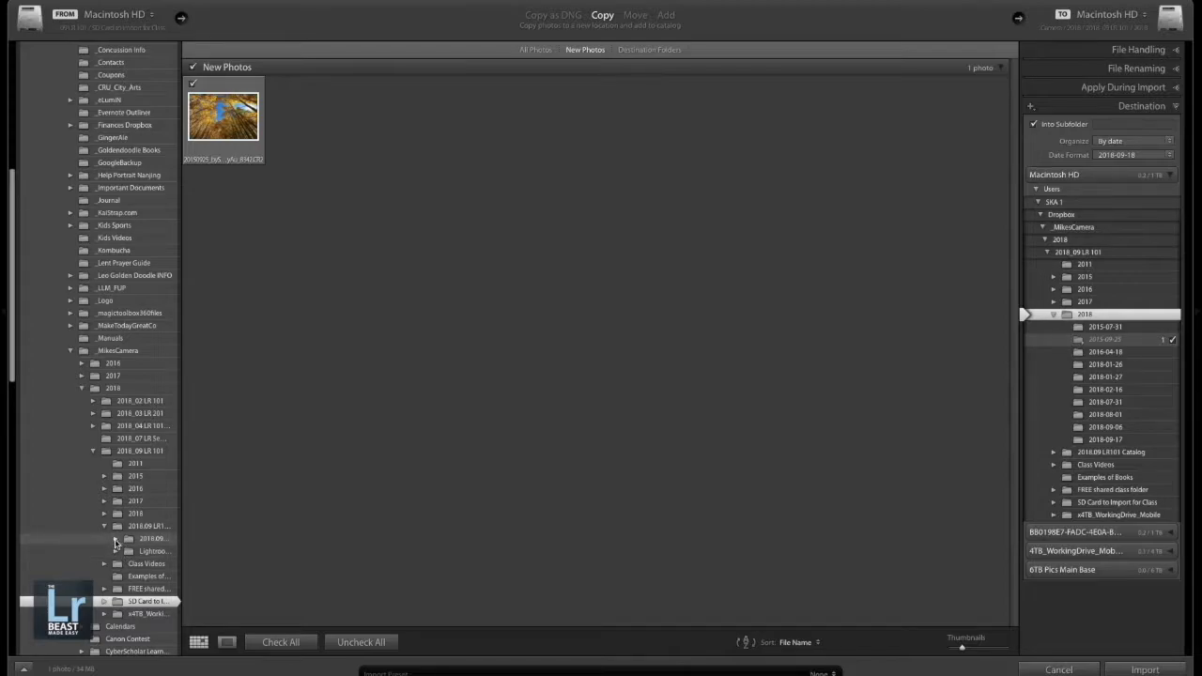
click(117, 540)
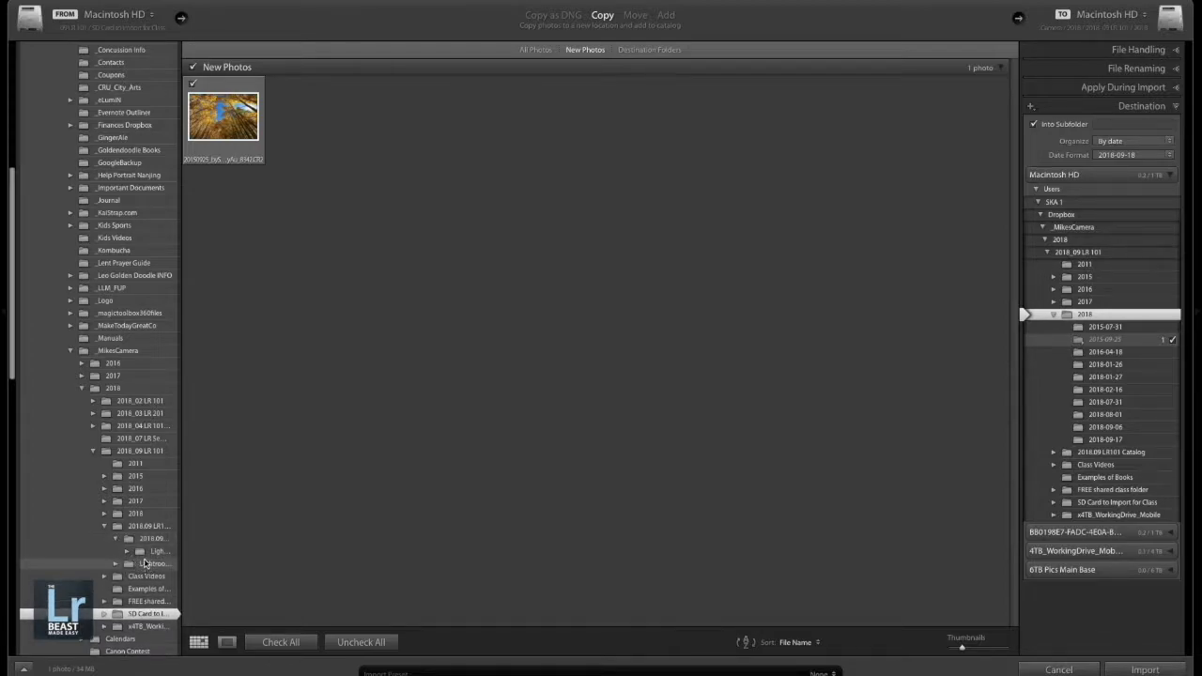
click(127, 552)
click(150, 552)
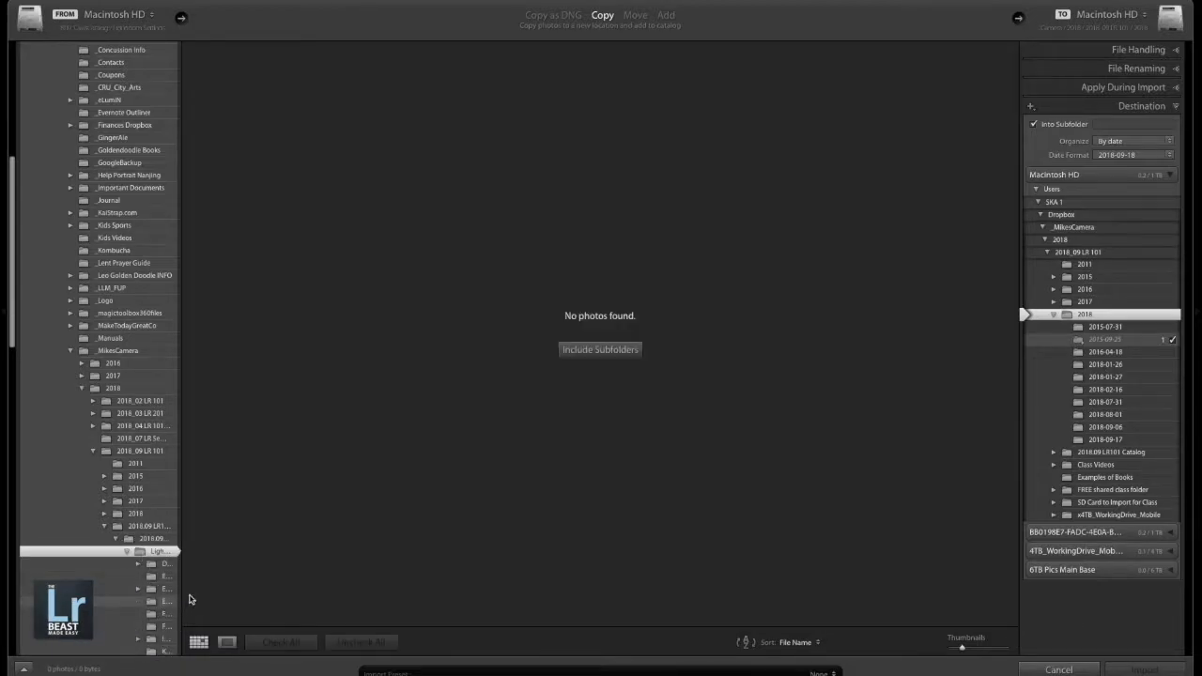
click(603, 351)
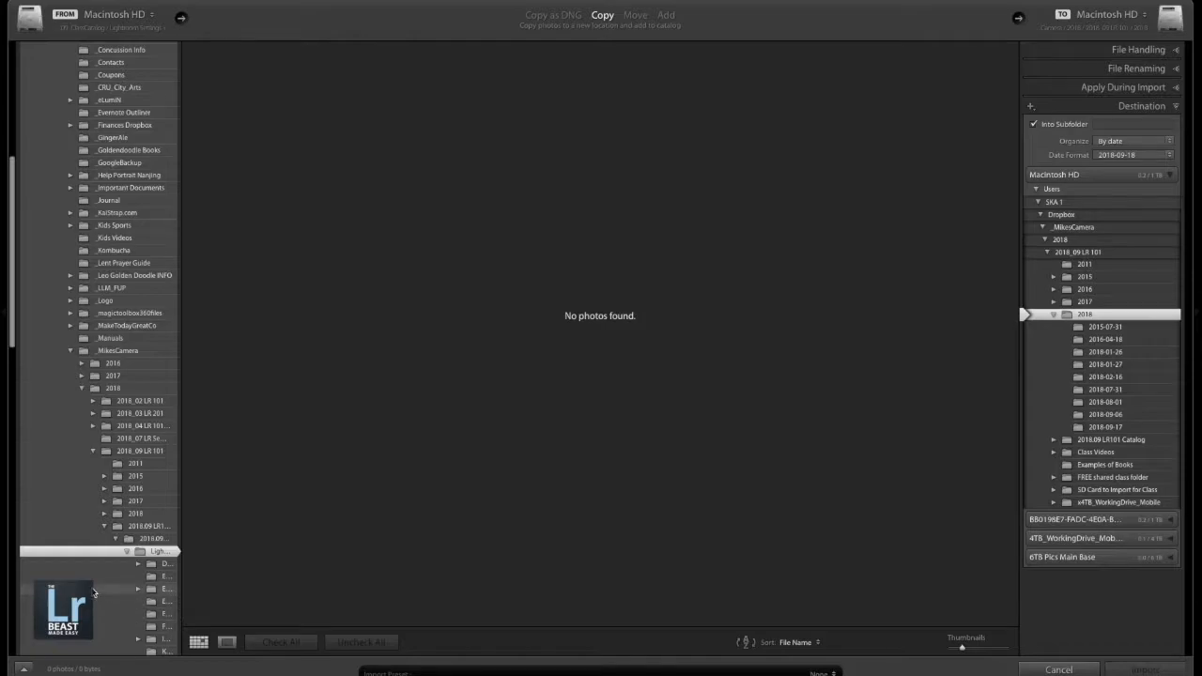
- Reselect the SD Card to Import for Class folder as the import source
scroll(94, 592, down, 5)
scroll(94, 591, down, 1)
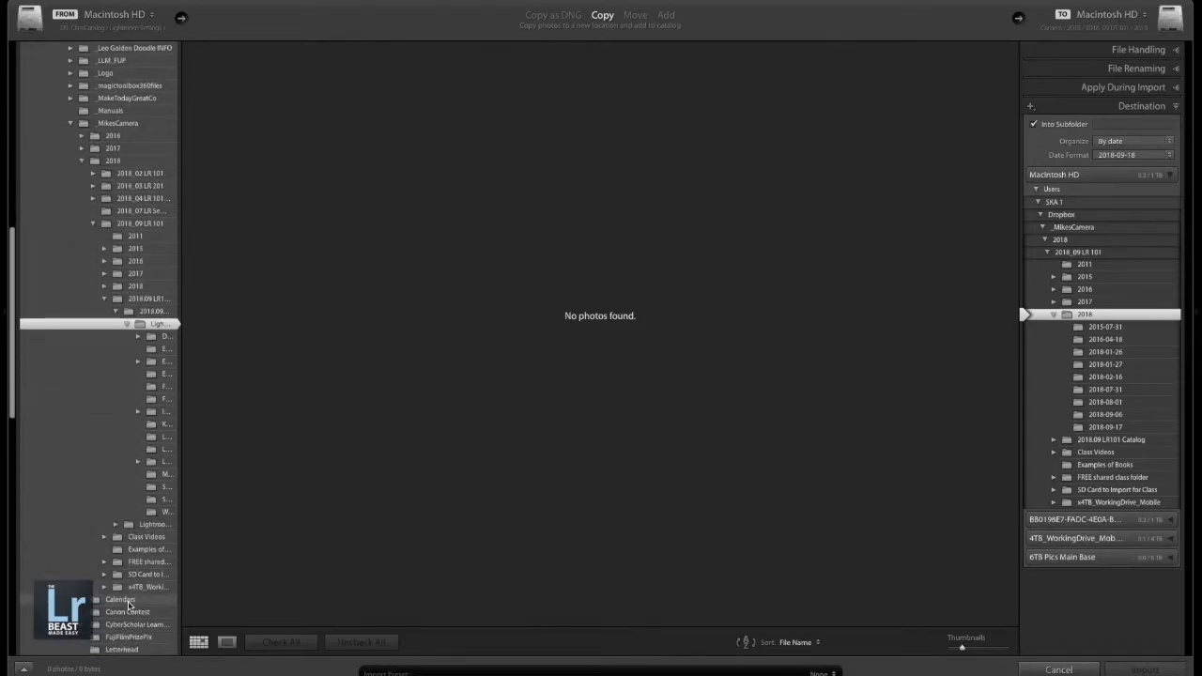
click(117, 577)
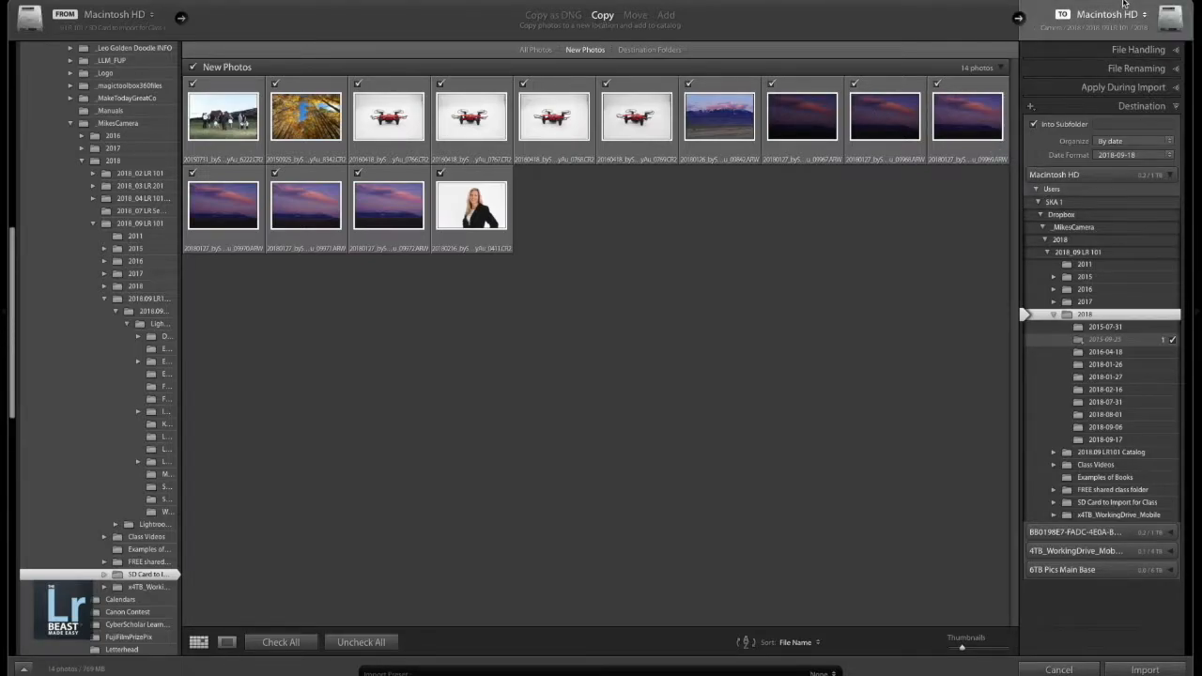
- Switch the import method to Move, back to Copy, and finally to Add
click(637, 16)
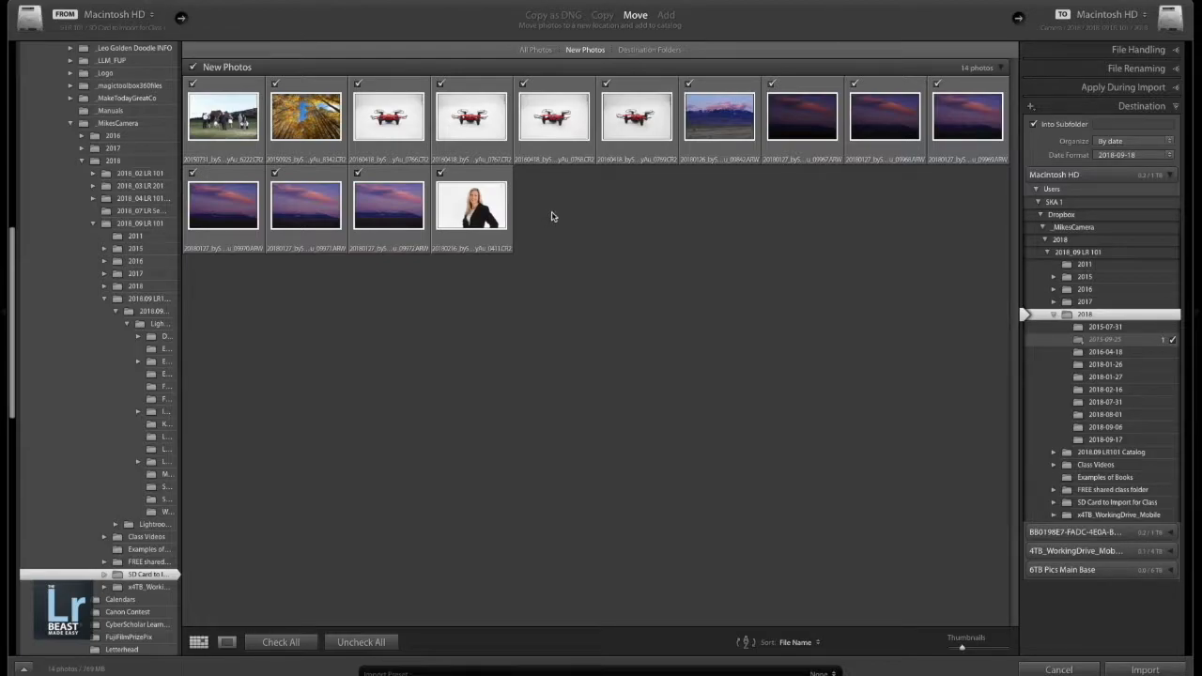
click(603, 16)
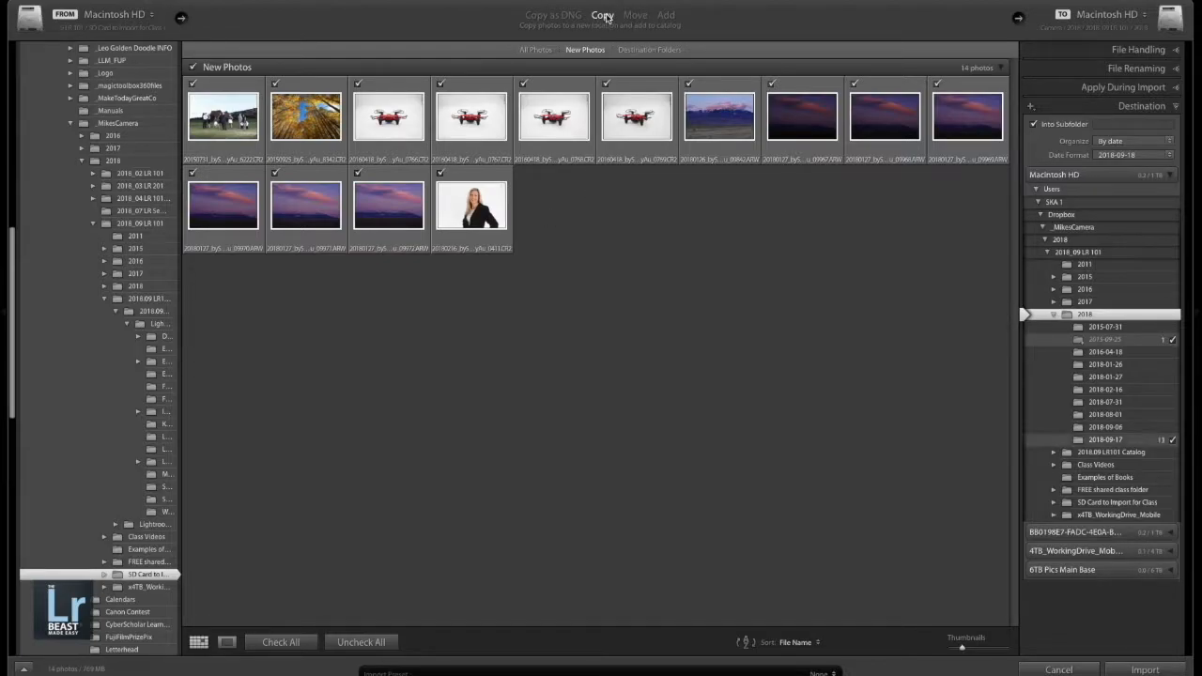
click(667, 16)
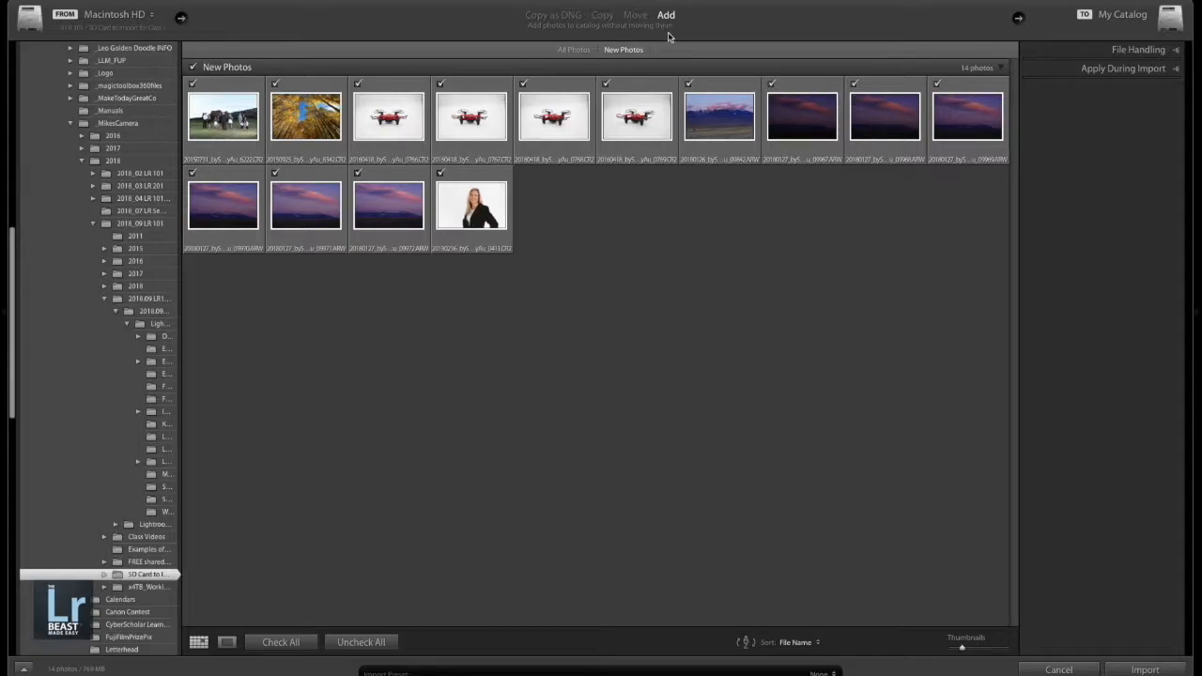
- Switch to Finder and examine the 2018 Pics folder inside _Aus_Pics_Master on 4TB_WorkingDrive_Mobile3, then return to the import window
click(324, 662)
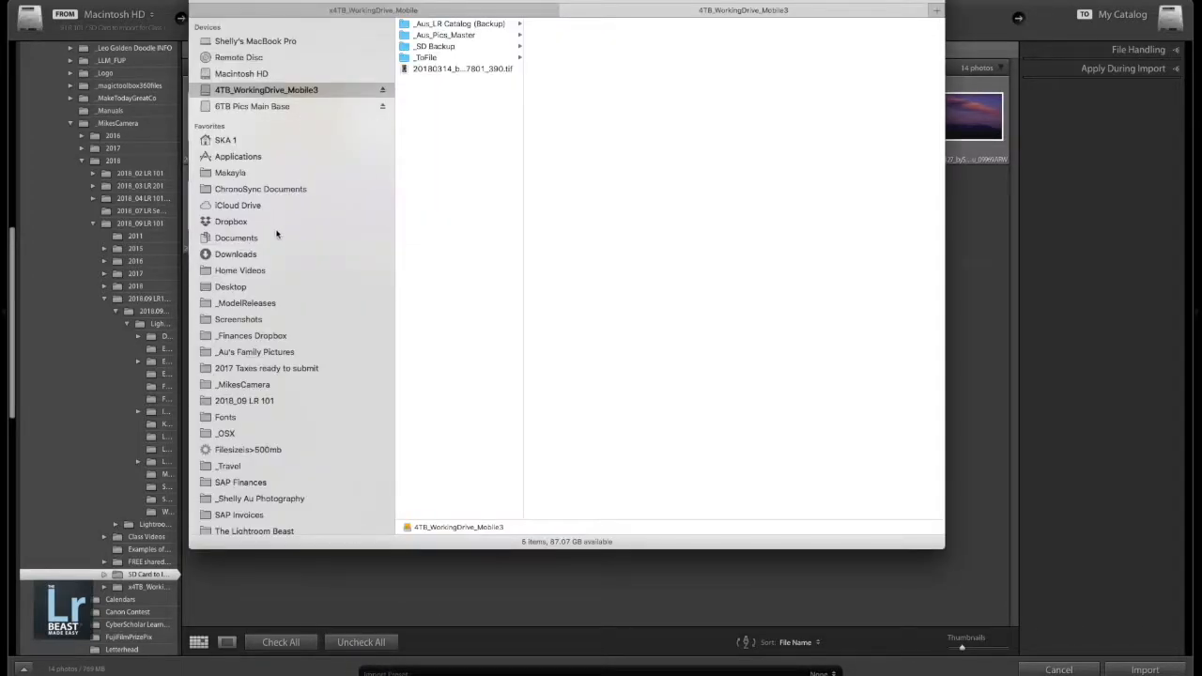
click(451, 36)
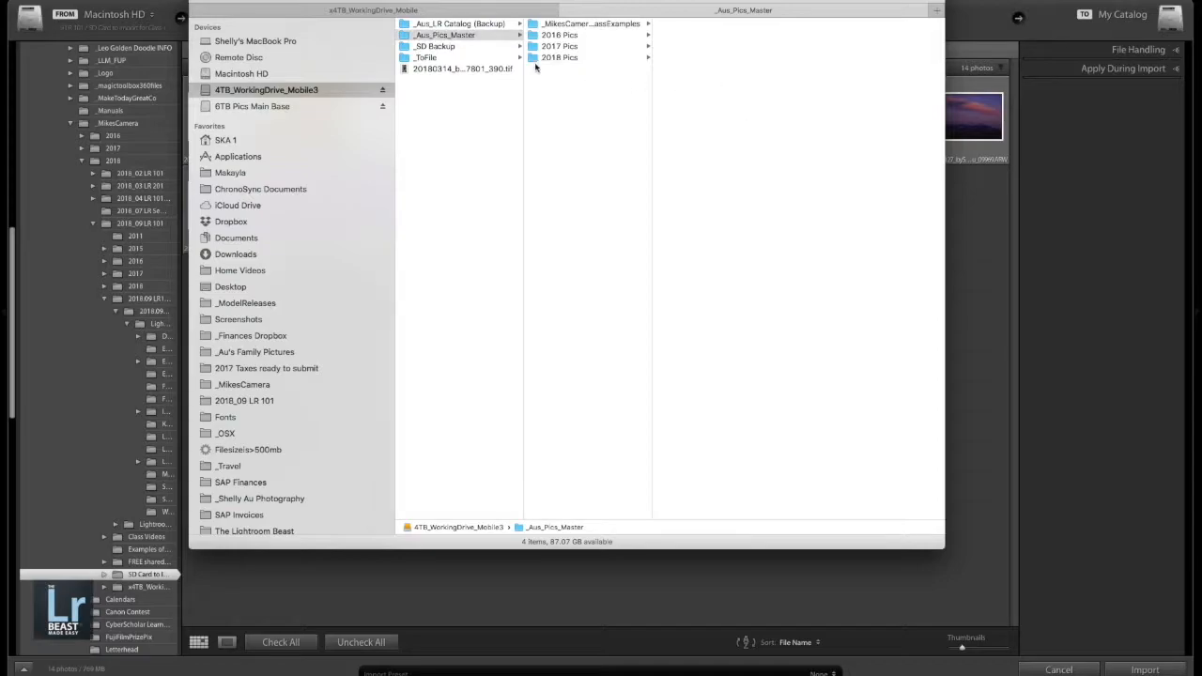
click(549, 58)
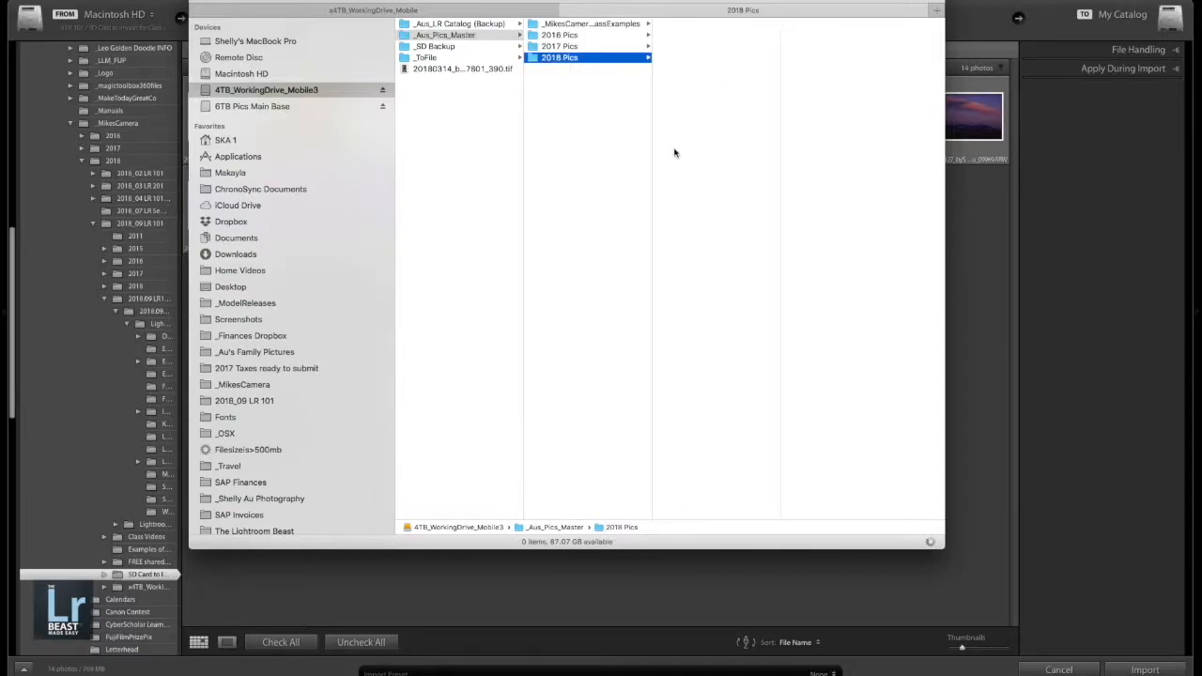
key(Escape)
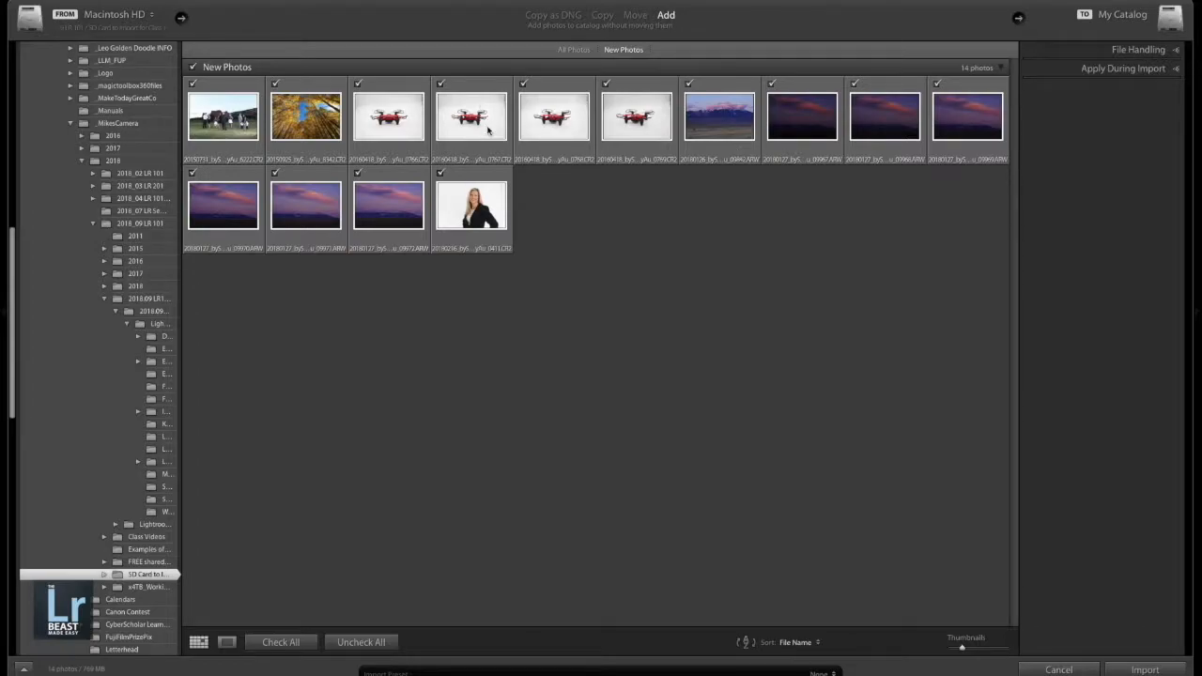
- Exclude the portrait, the mountain landscape and the first two purple sunset photos from the import
click(441, 175)
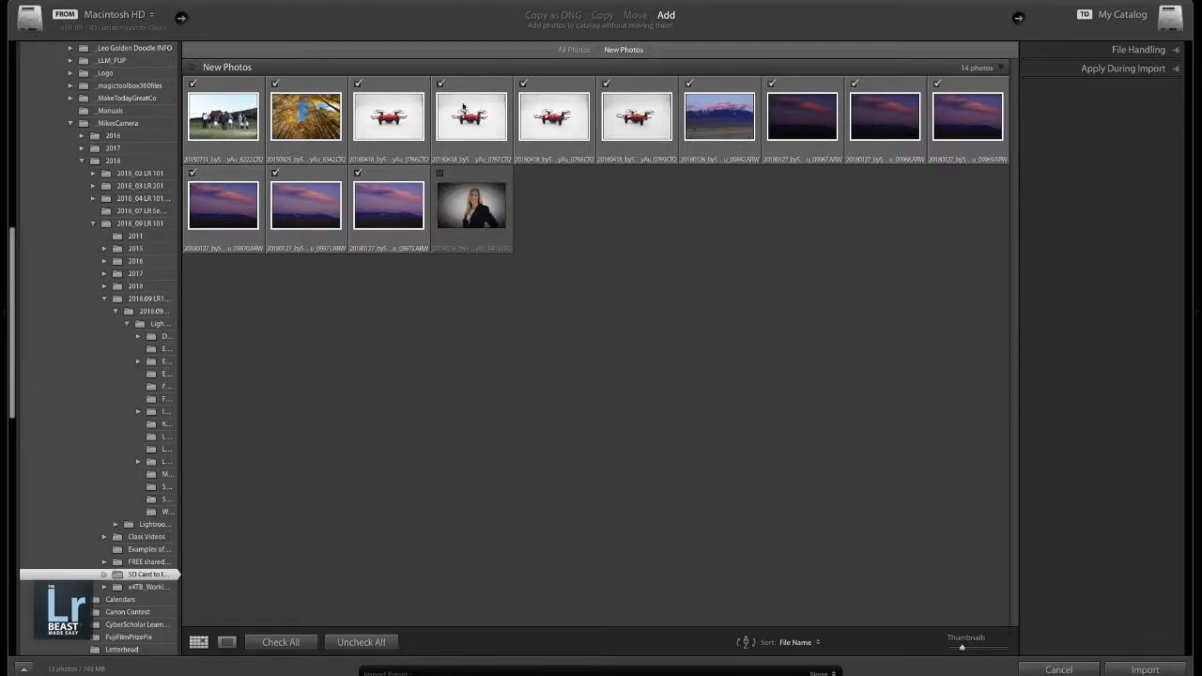
click(688, 83)
click(772, 84)
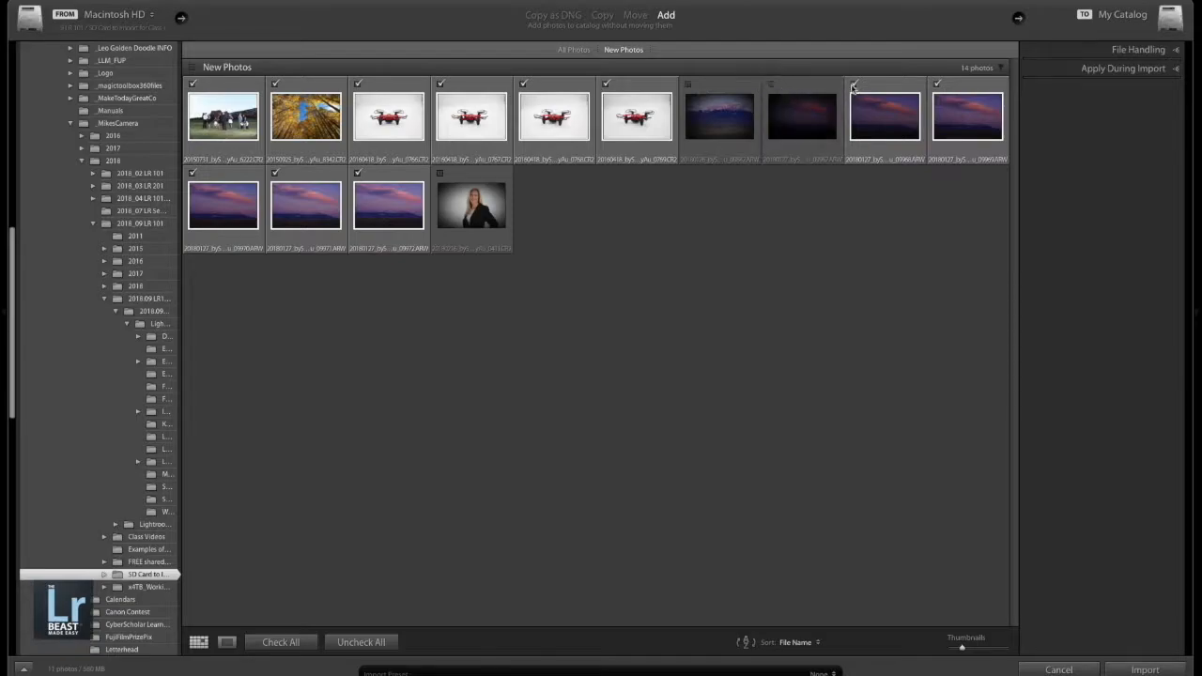
click(855, 83)
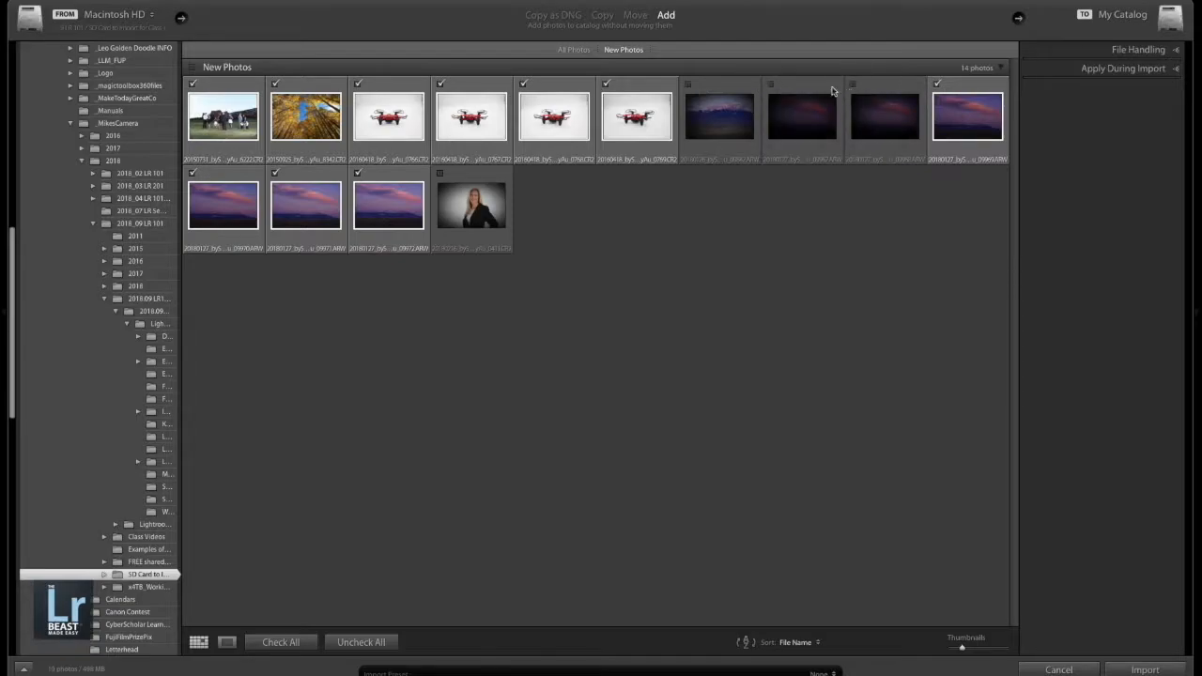
- Uncheck all photos and mark only the four red drone photos for import
click(361, 643)
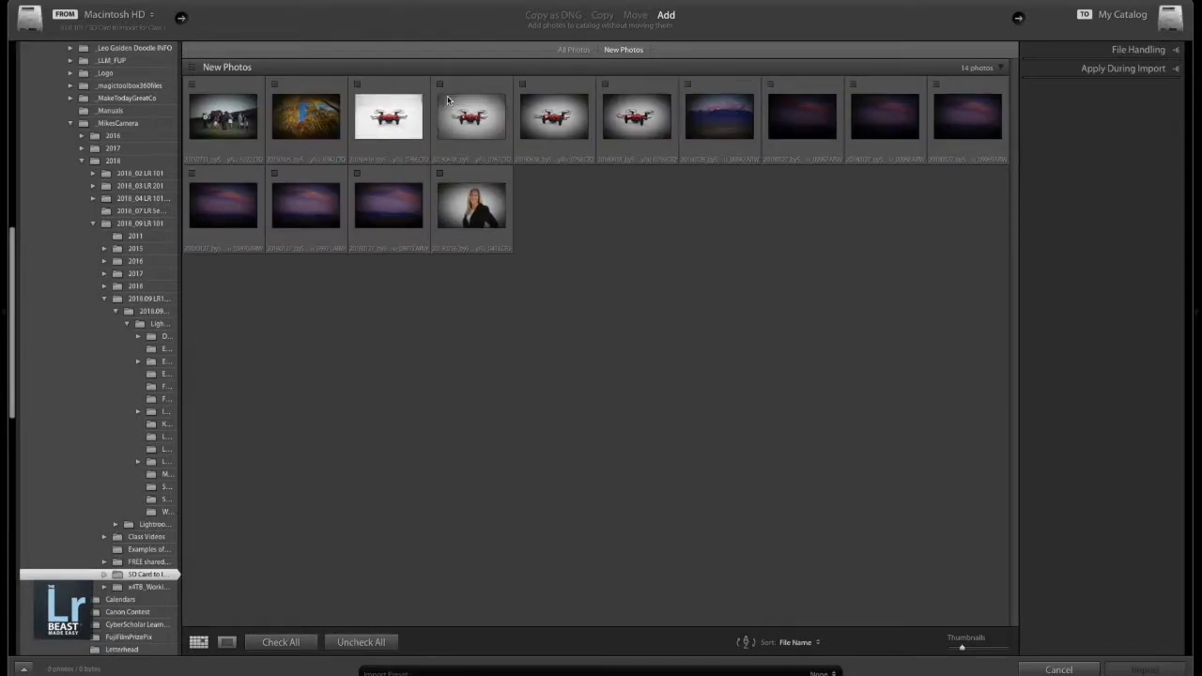
click(358, 85)
click(441, 83)
click(523, 84)
click(606, 85)
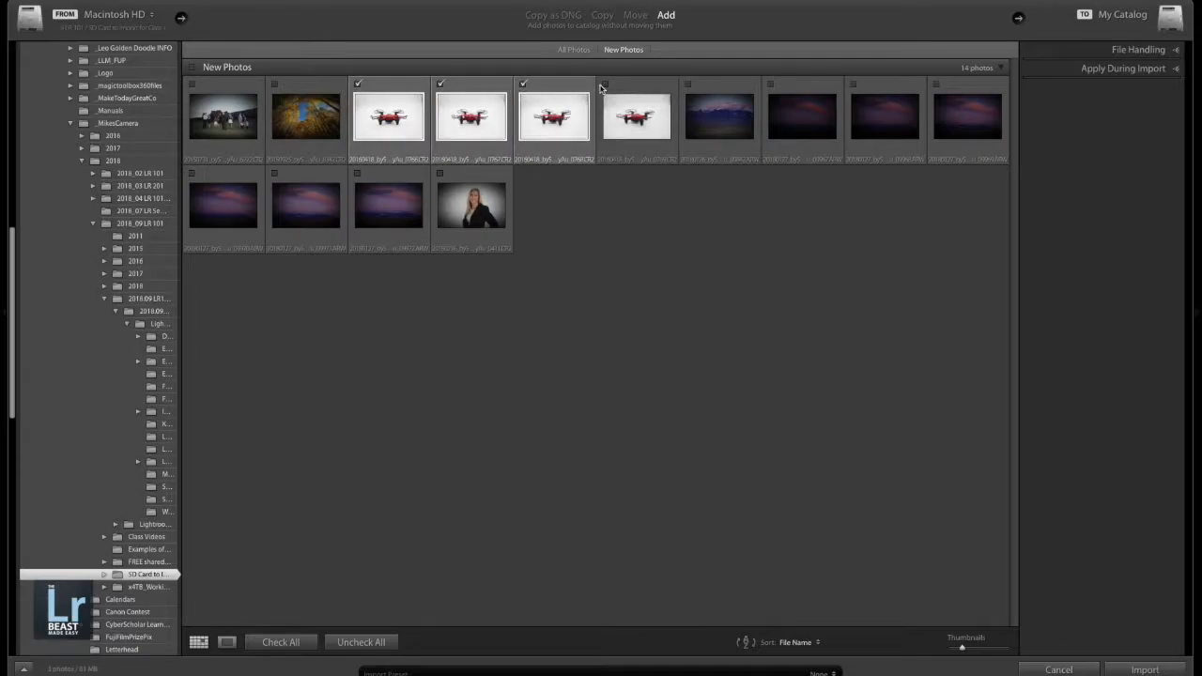
- Mark all photos for import again and set the import method to Copy
click(280, 643)
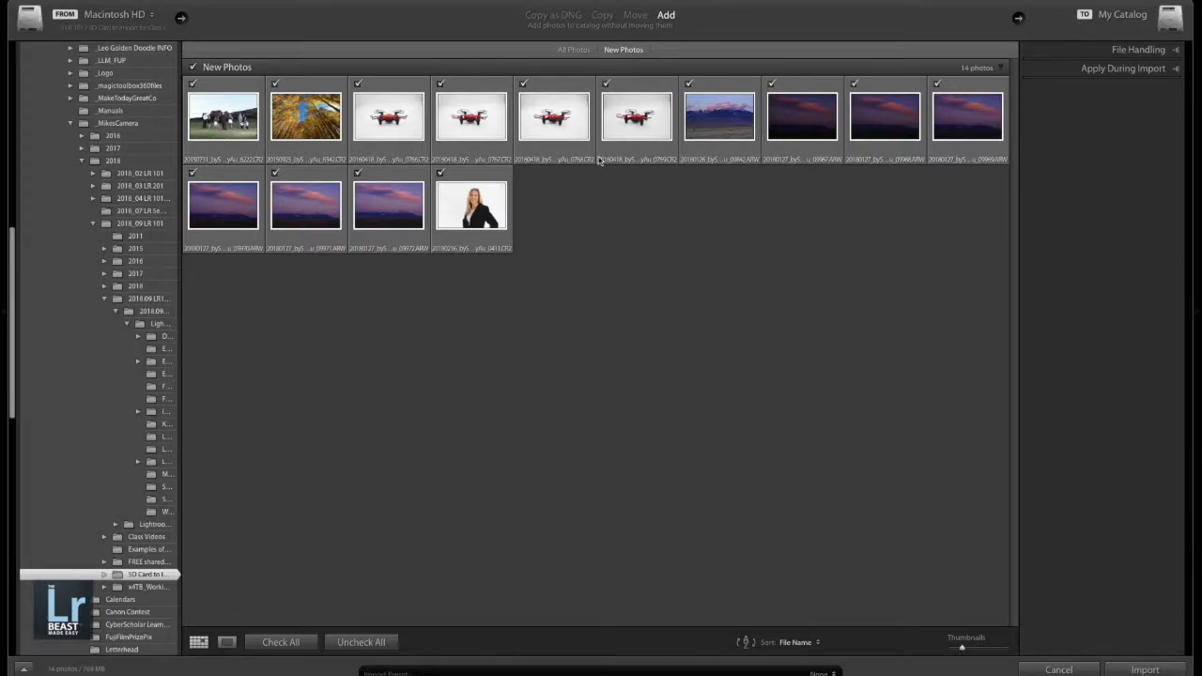
click(603, 17)
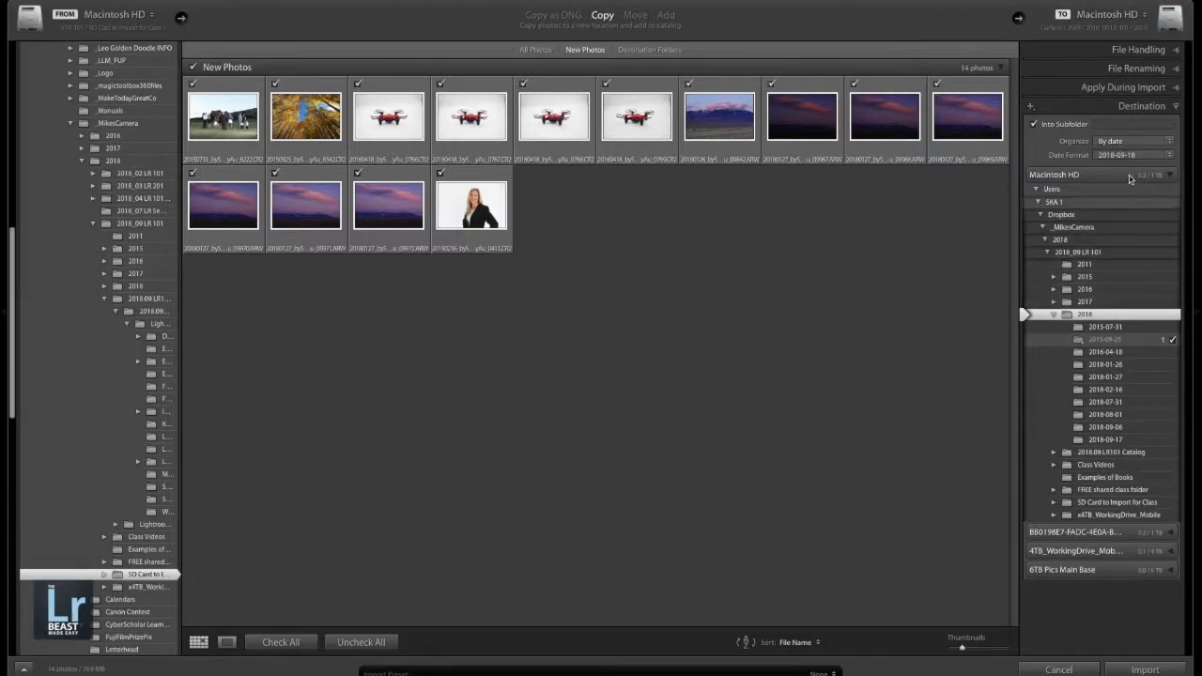
- In the File Handling settings, set Build Previews to Standard and toggle the Build Smart Previews option
click(1178, 111)
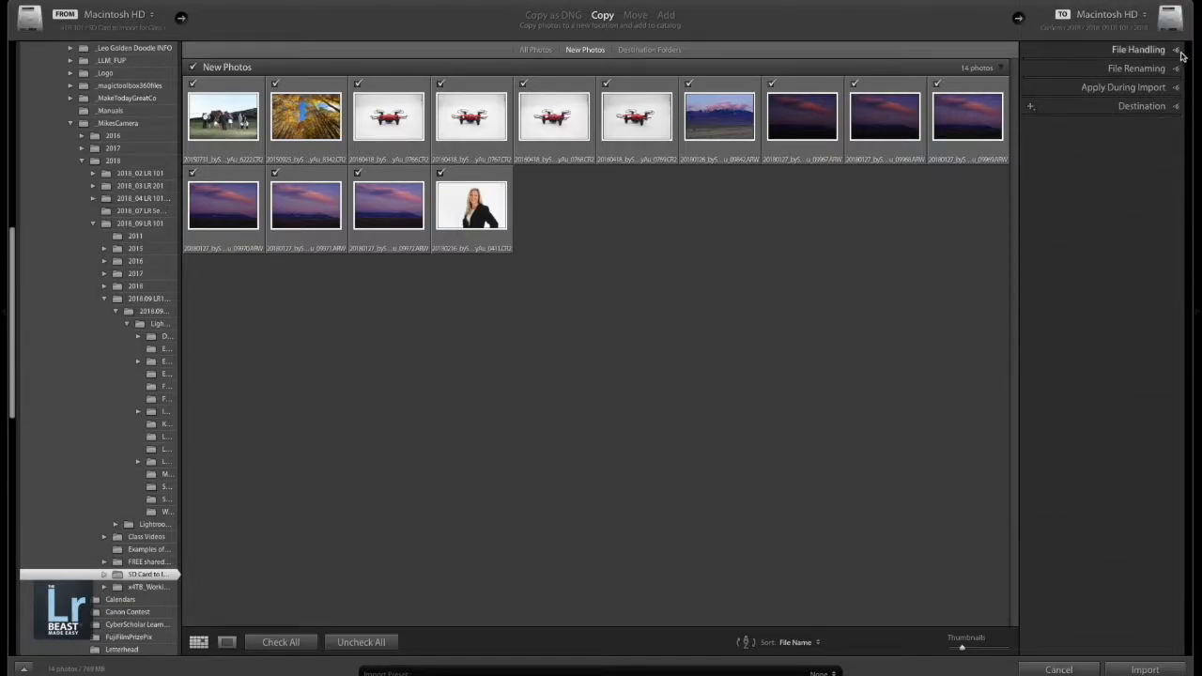
click(1180, 52)
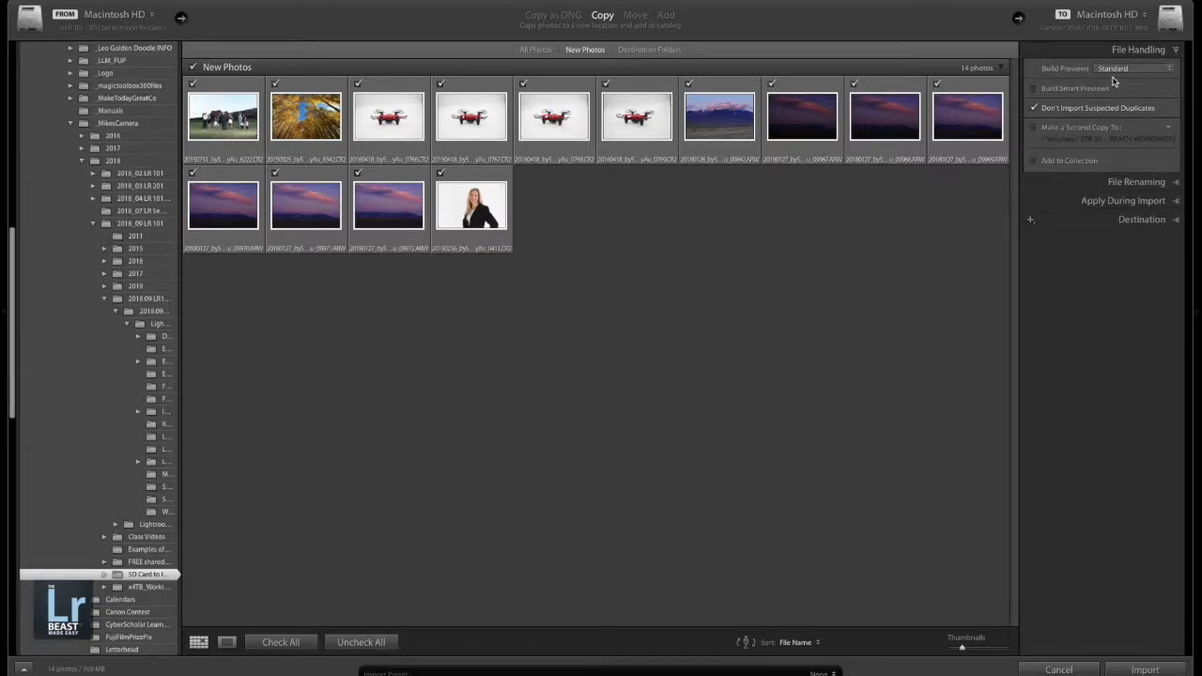
click(1118, 68)
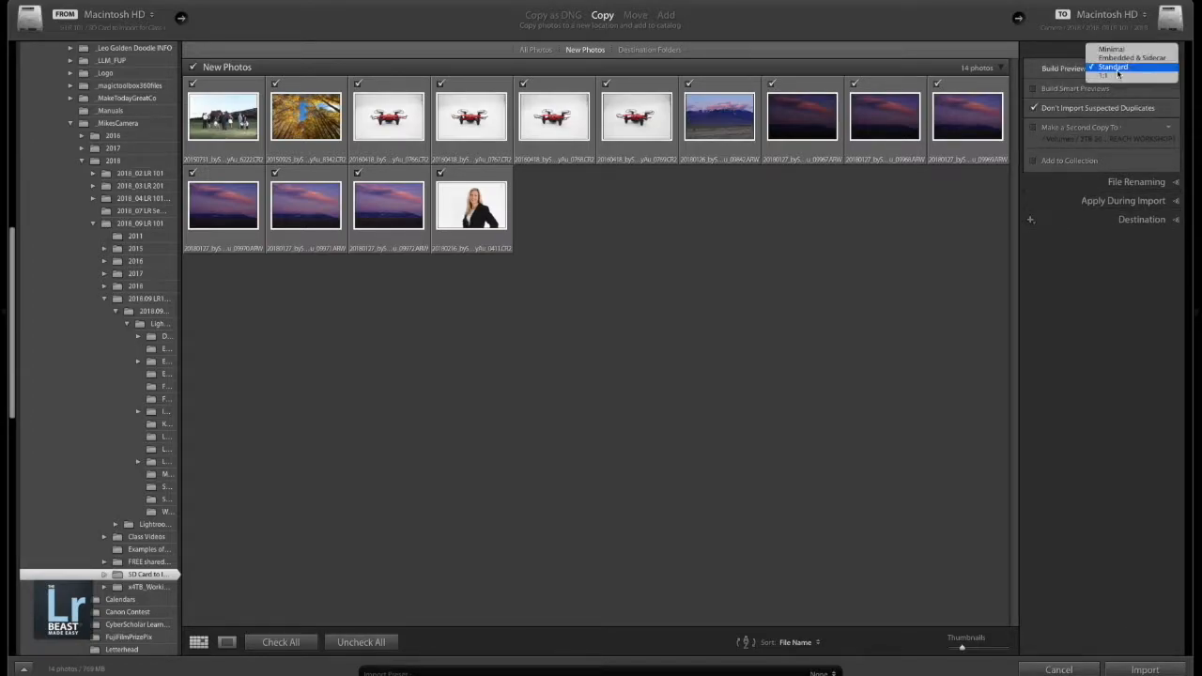
click(1117, 69)
click(1116, 69)
click(1114, 68)
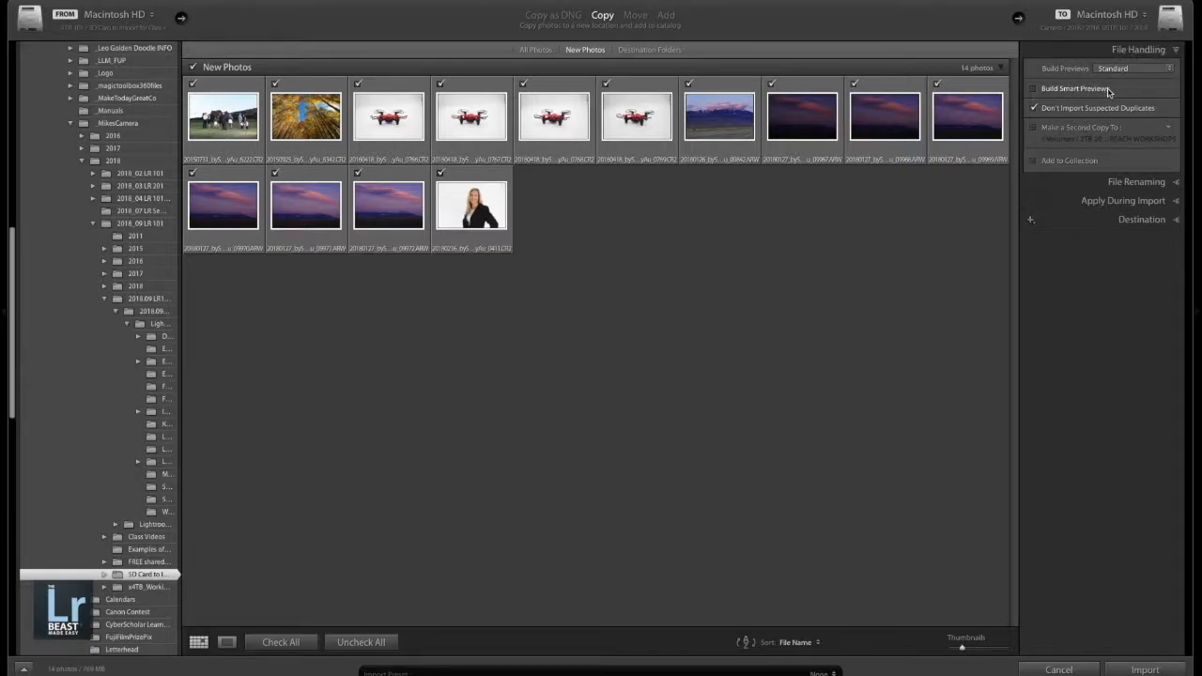
click(1033, 88)
- Open the file renaming template for editing in the Filename Template Editor and clear its existing content
click(1176, 183)
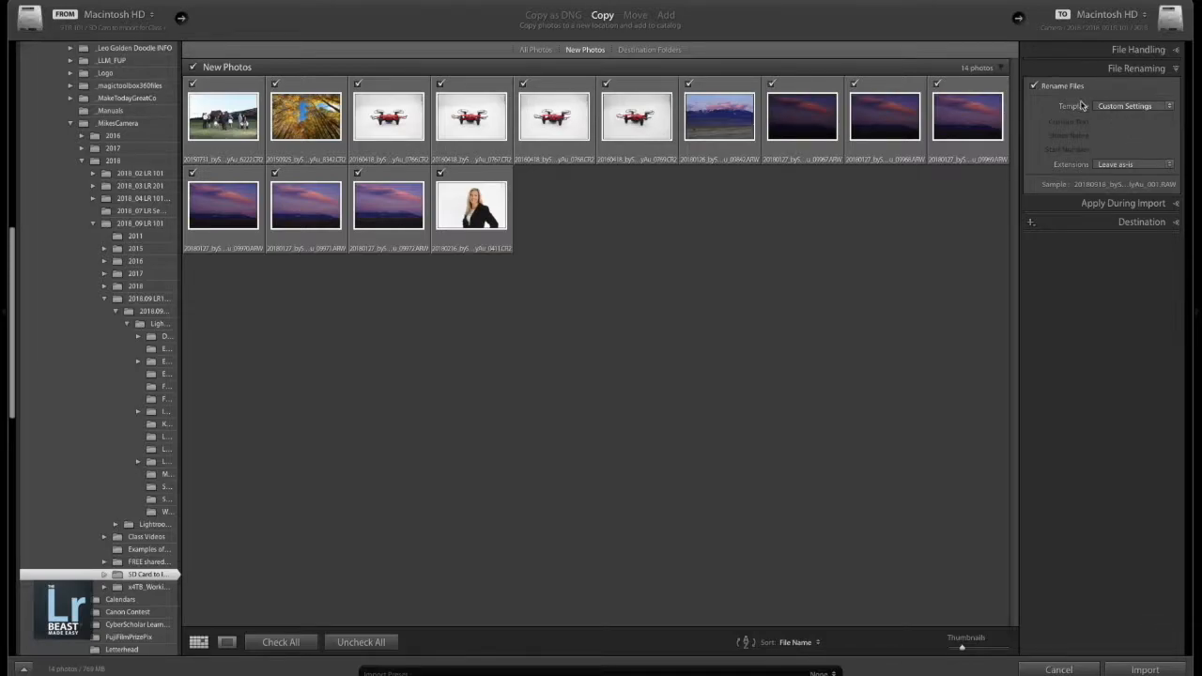
click(1120, 112)
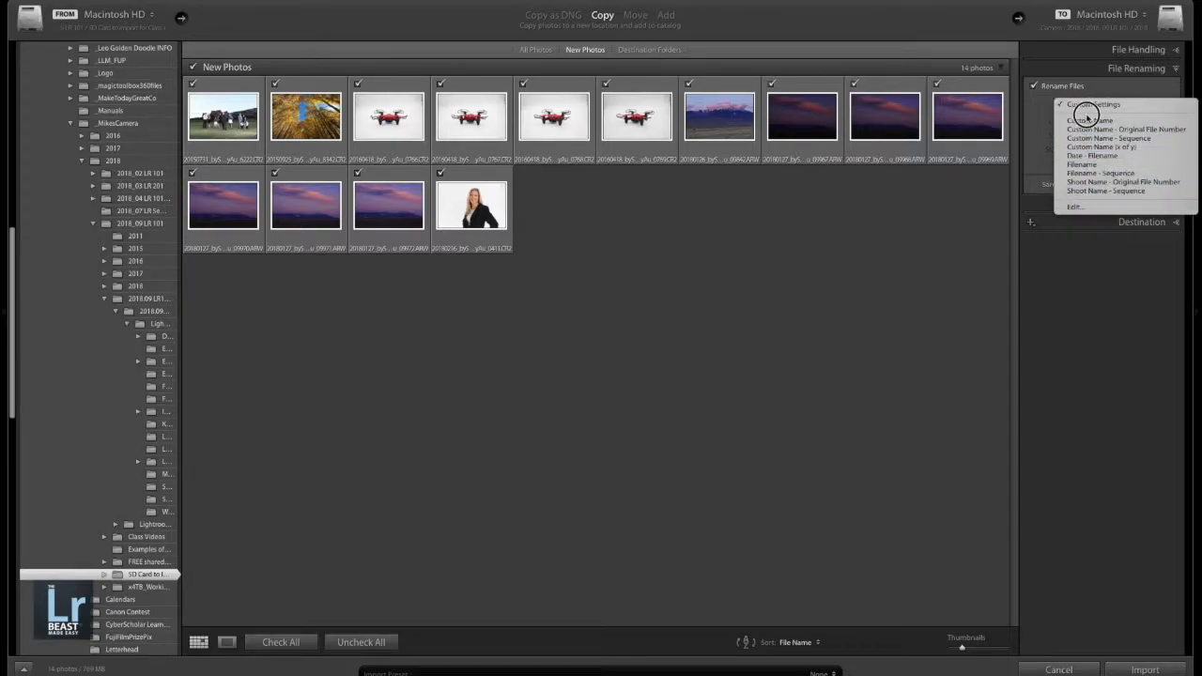
click(1075, 206)
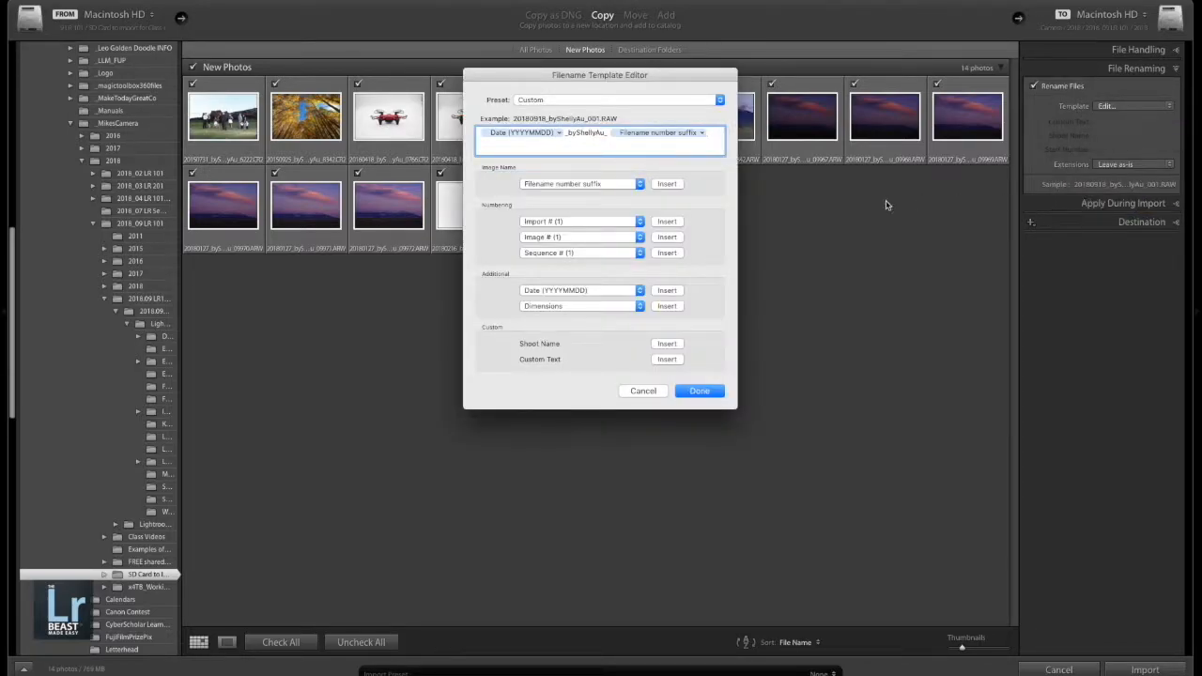
key(super+a)
key(BackSpace)
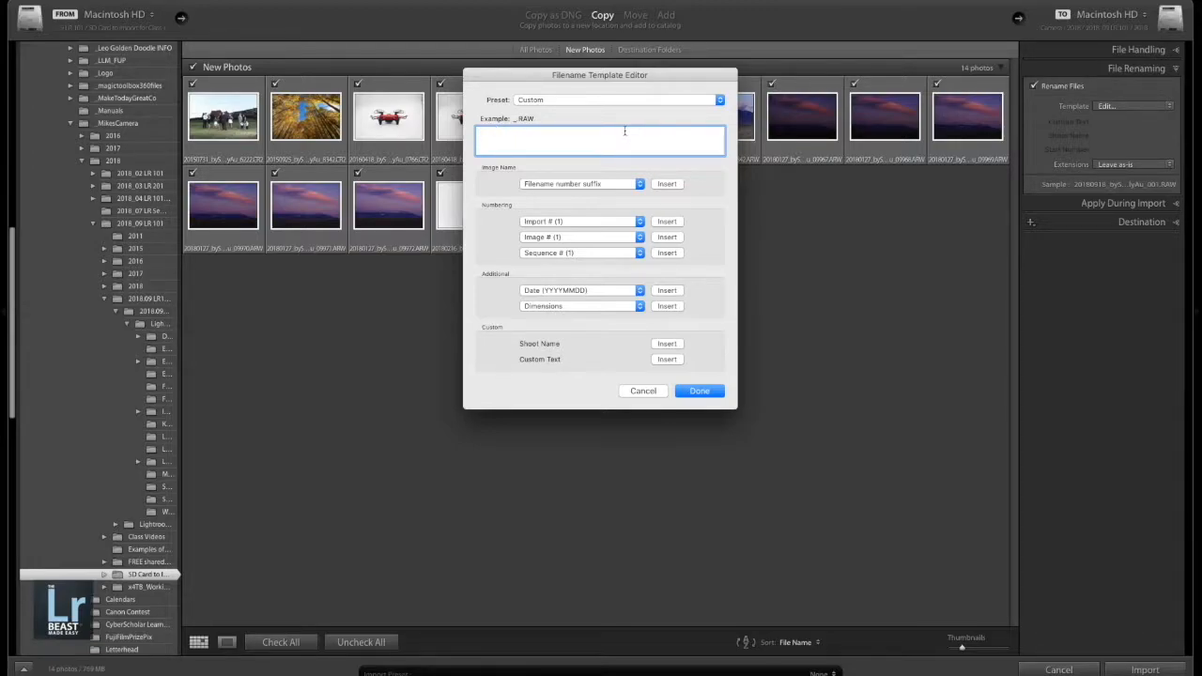
- Build the filename template from Date (YYYYMMDD), the text "_by" with the photographer's name and an underscore, and the Filename number suffix
click(583, 297)
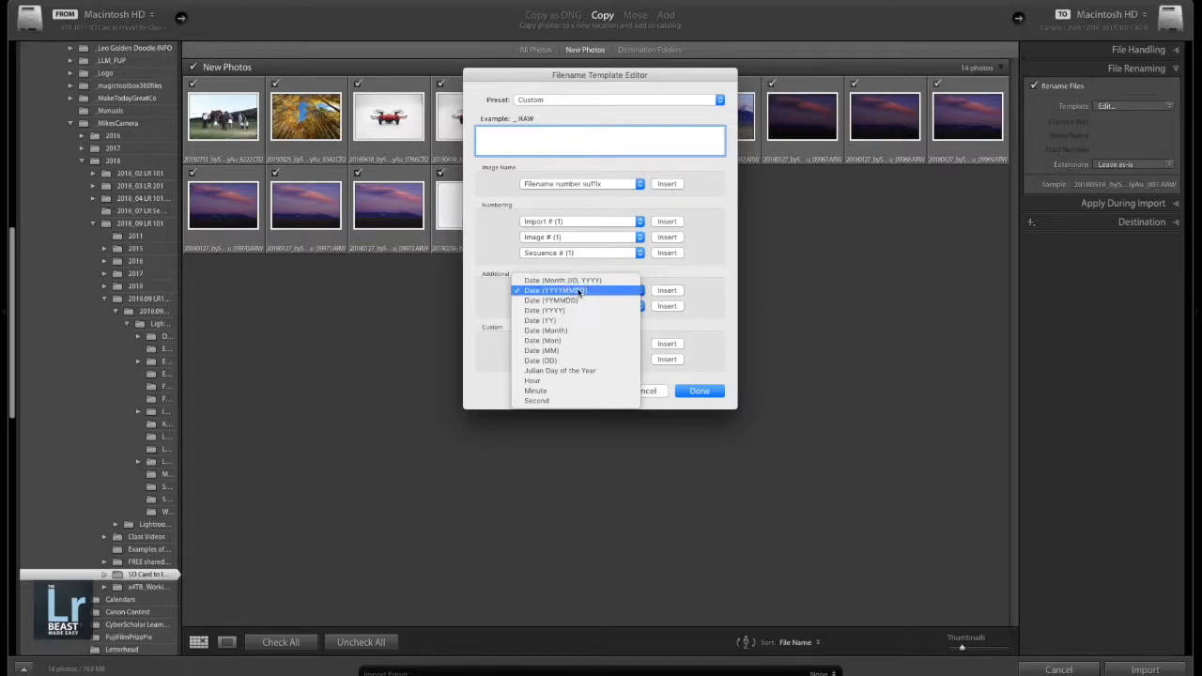
click(579, 292)
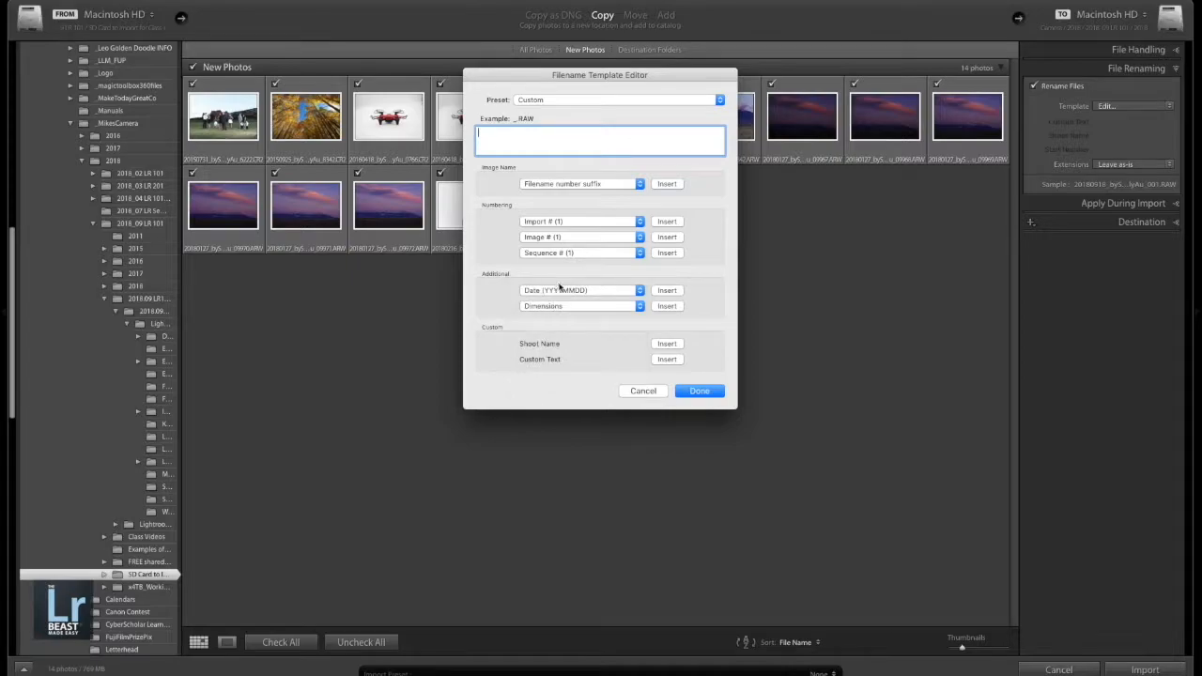
click(668, 291)
text(_)
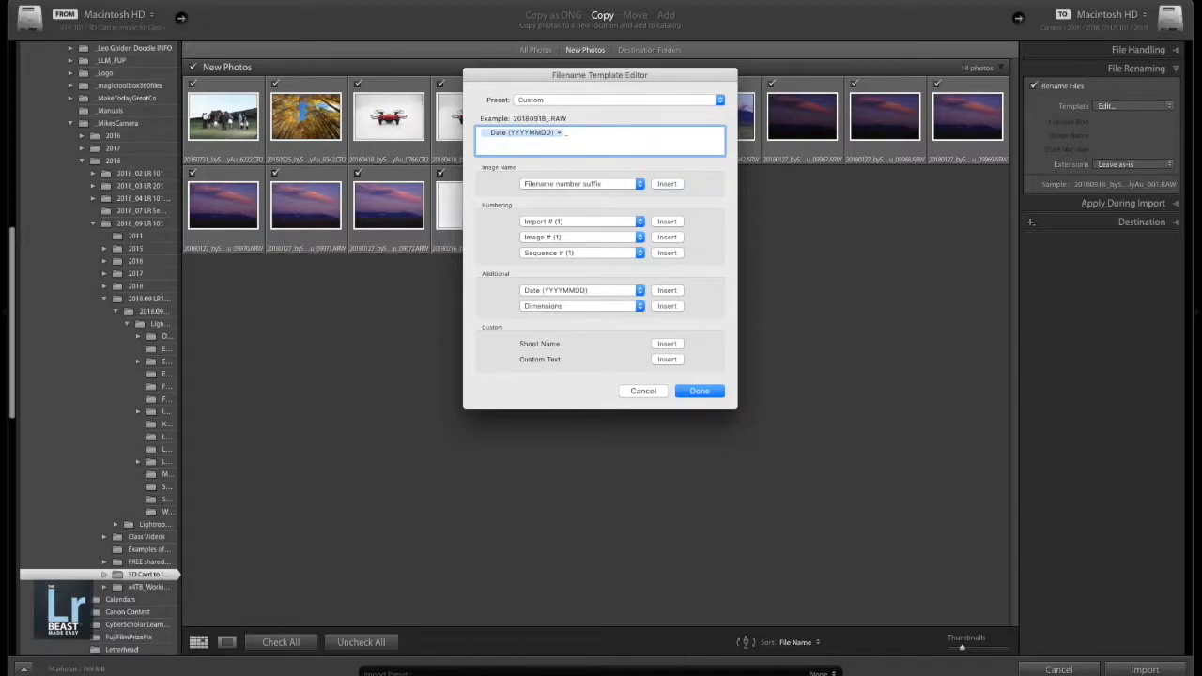
text(byShellyAu_)
click(655, 186)
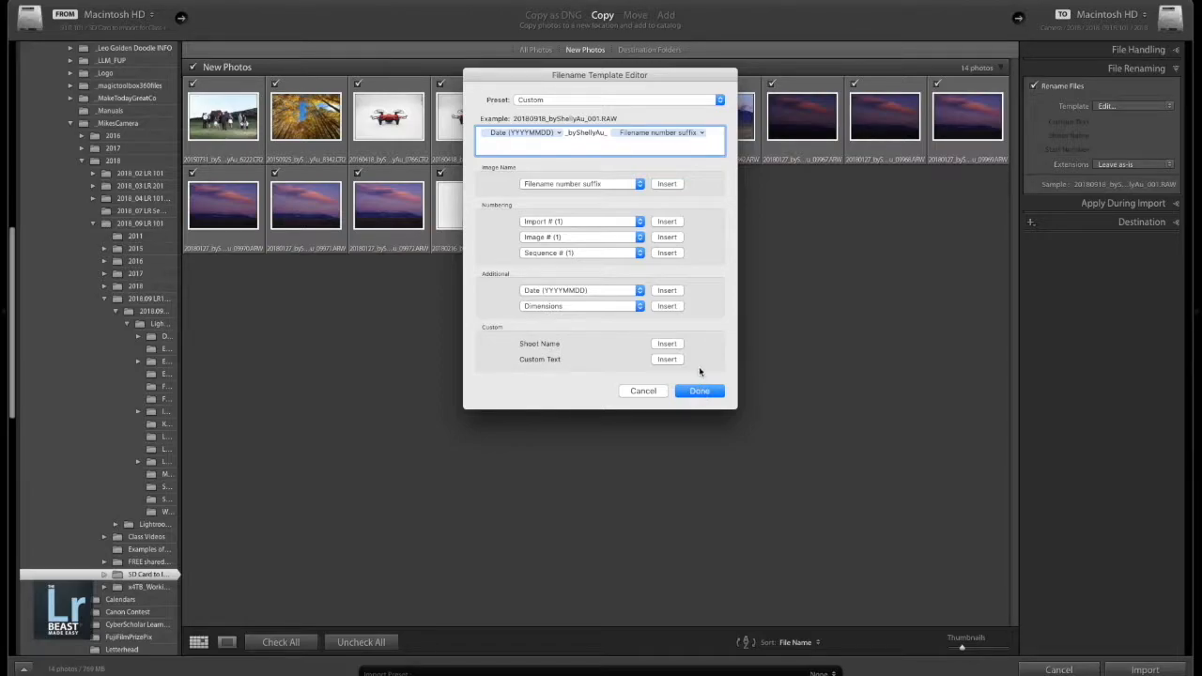
- Save the template as a preset named SA_YYYYMMDD_by plus the photographer's name and _XXXX, and use it for renaming the imported files
click(552, 101)
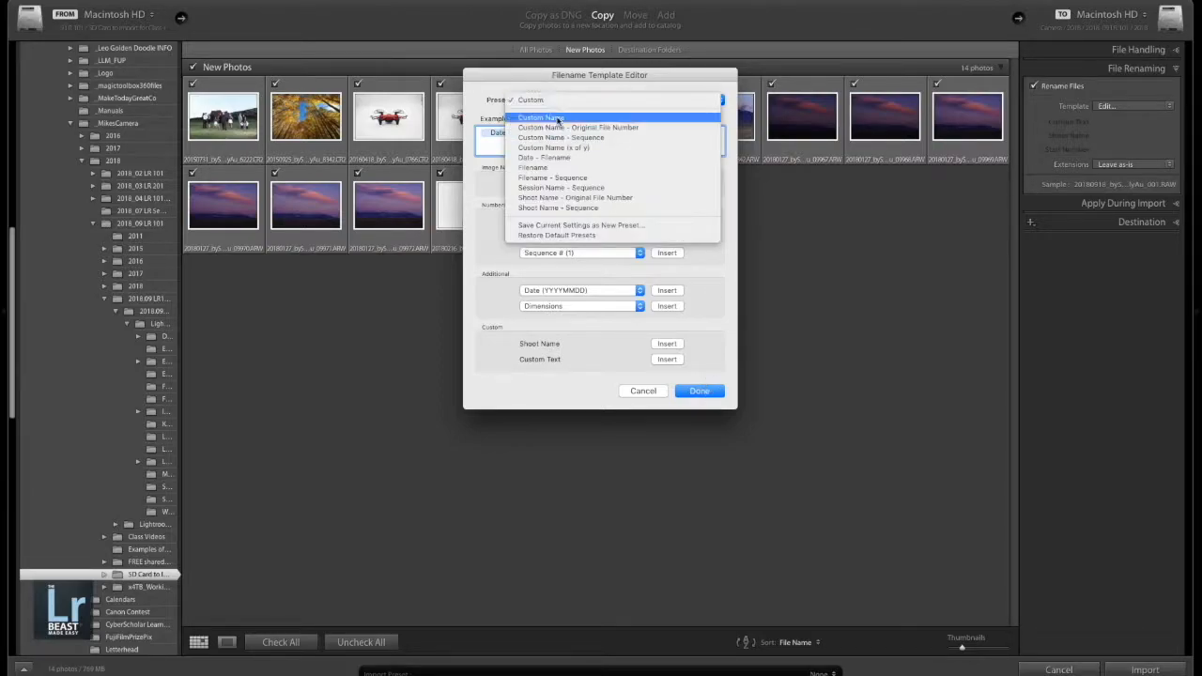
click(550, 227)
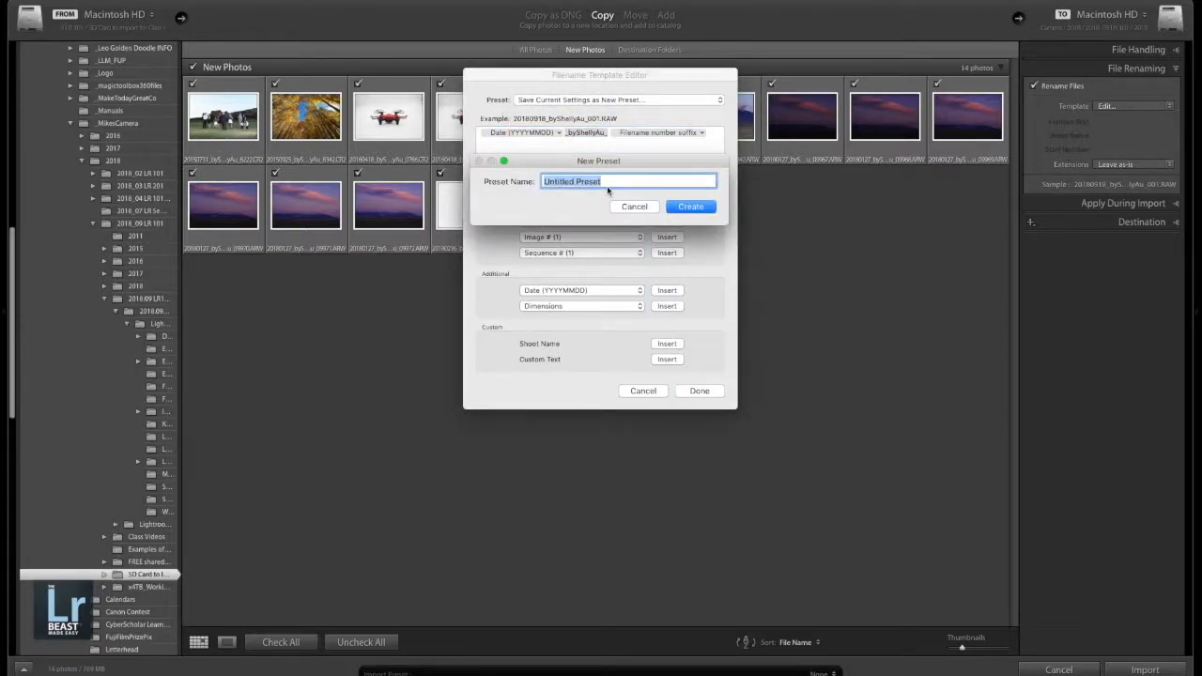
text(SA_YYYYMMDD_byShellyAu_XXXX)
click(691, 206)
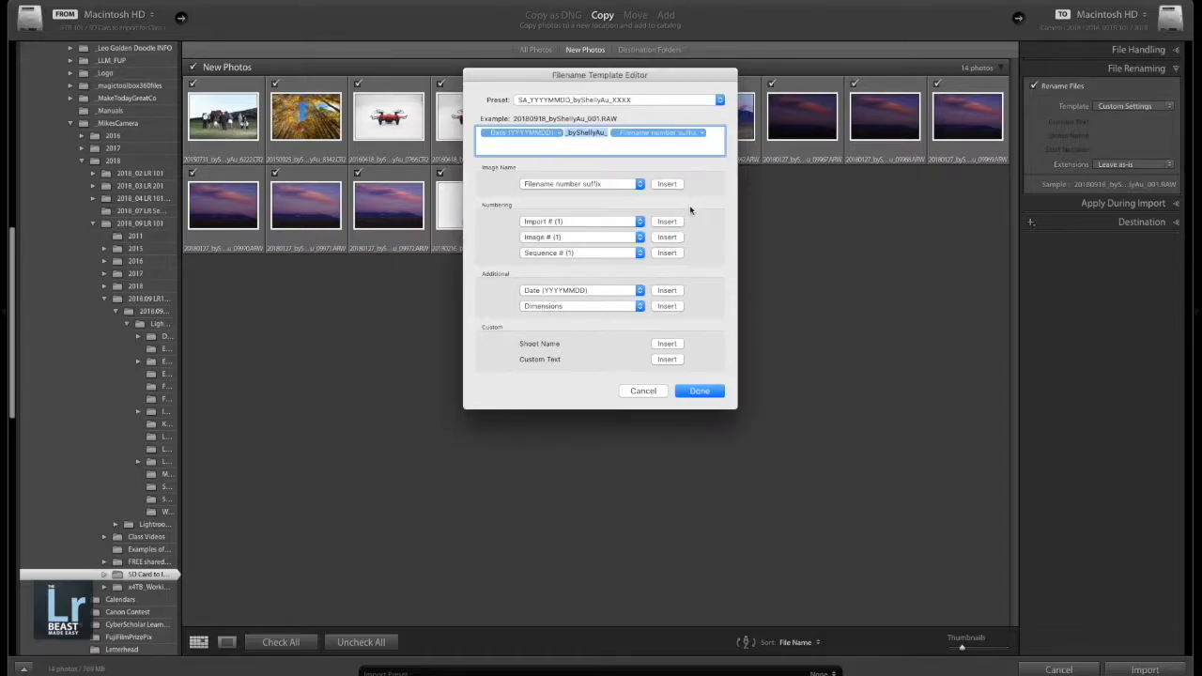
click(705, 392)
click(1114, 106)
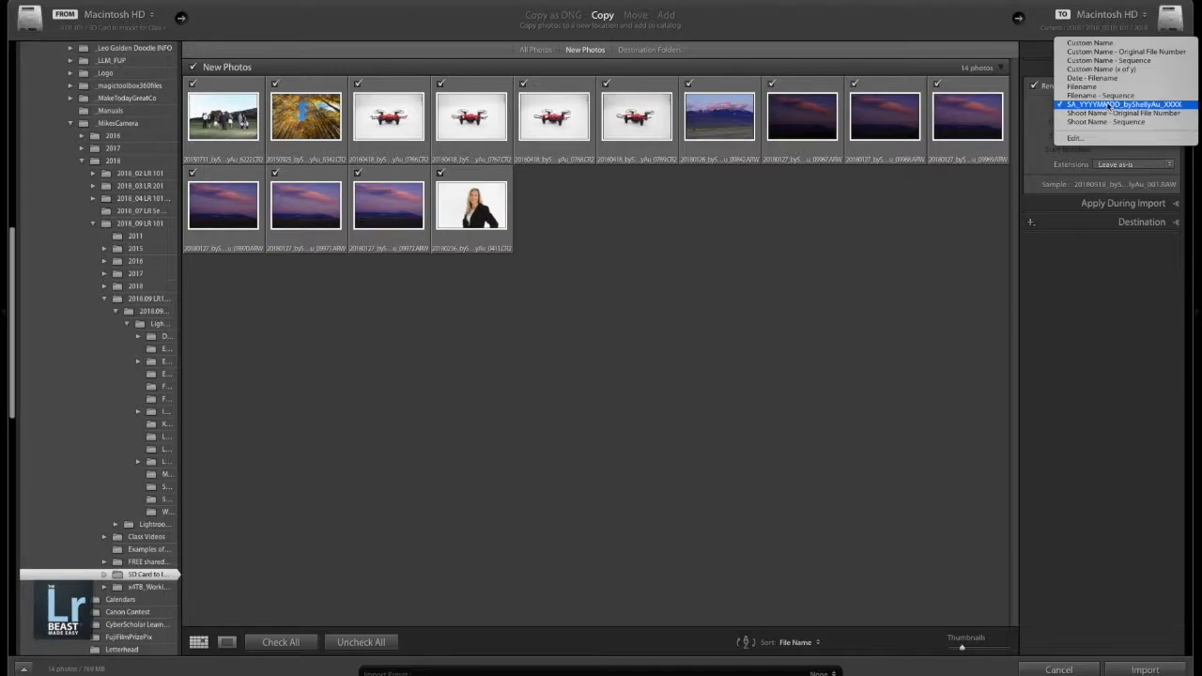
click(1095, 110)
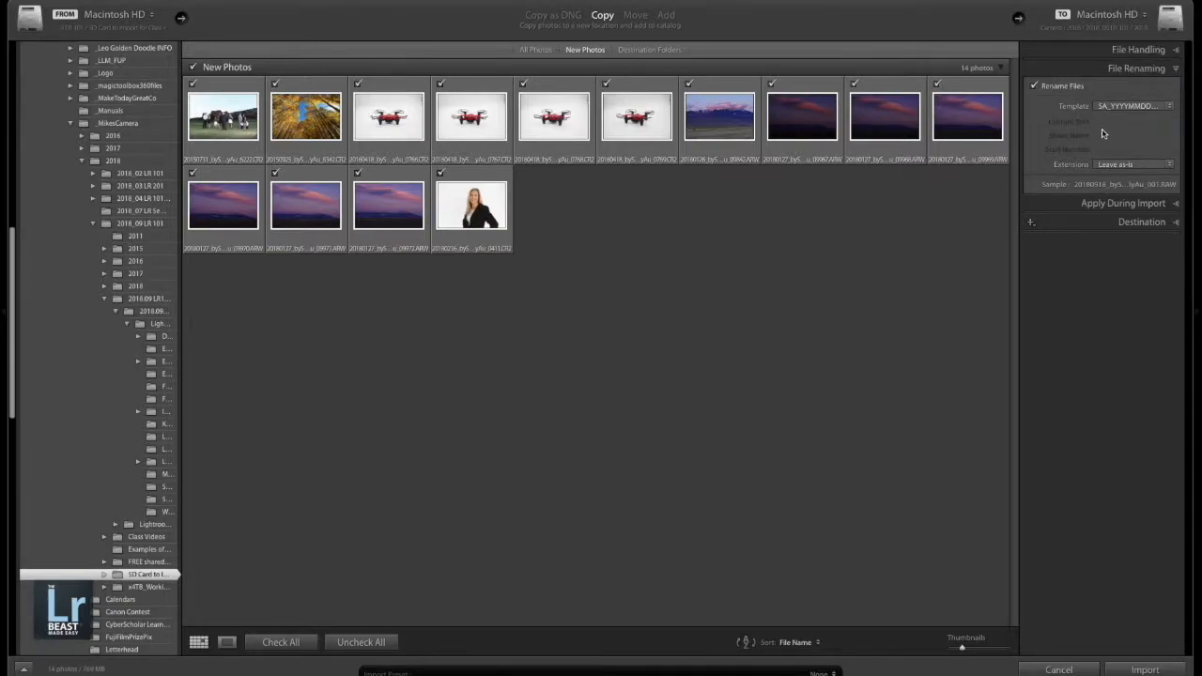
- Show the Apply During Import settings and examine the available Develop Settings presets without choosing one
click(1177, 69)
click(1177, 87)
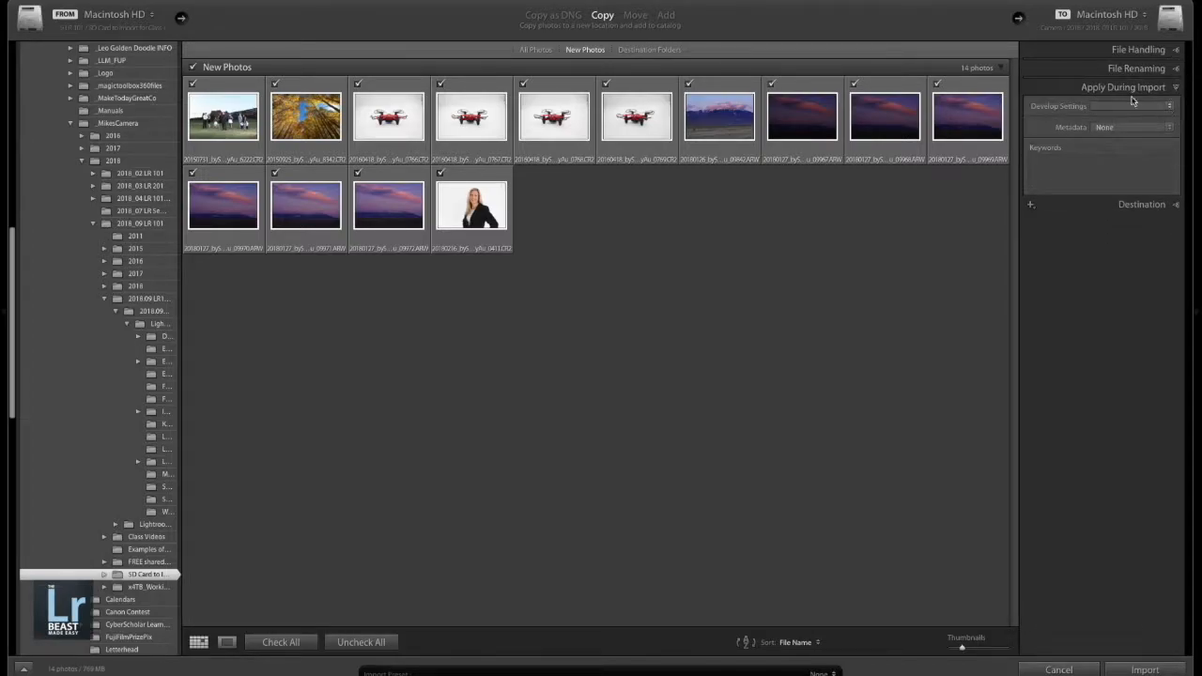
click(1105, 109)
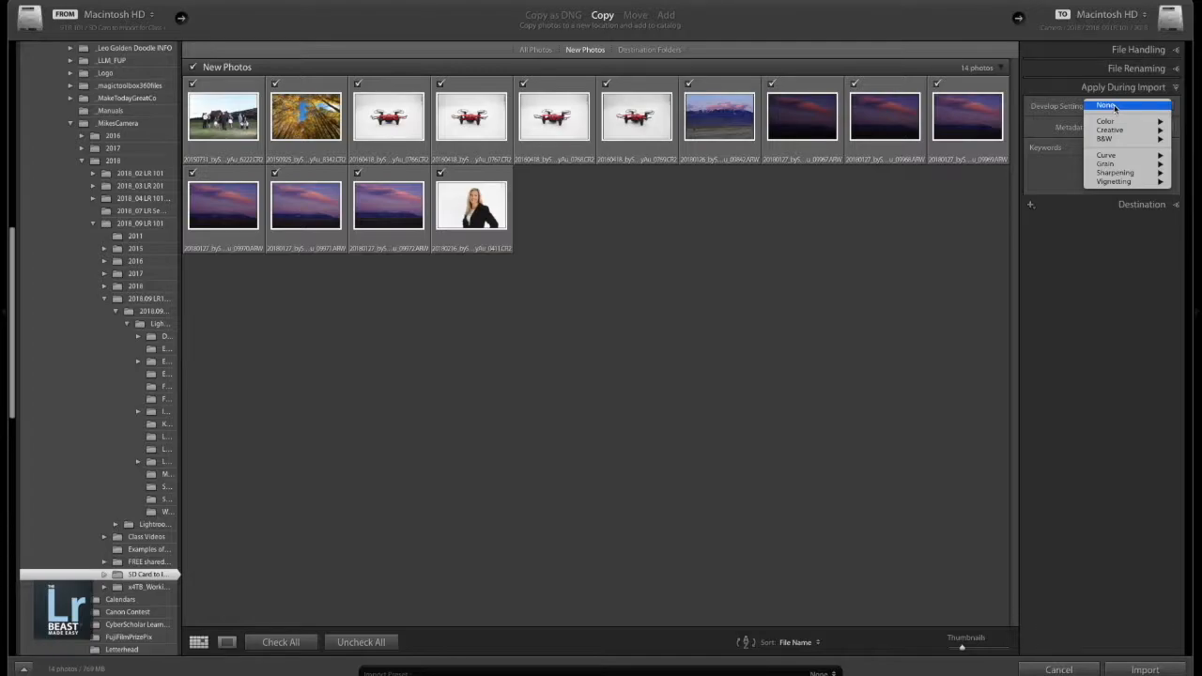
mouse_move(1105, 157)
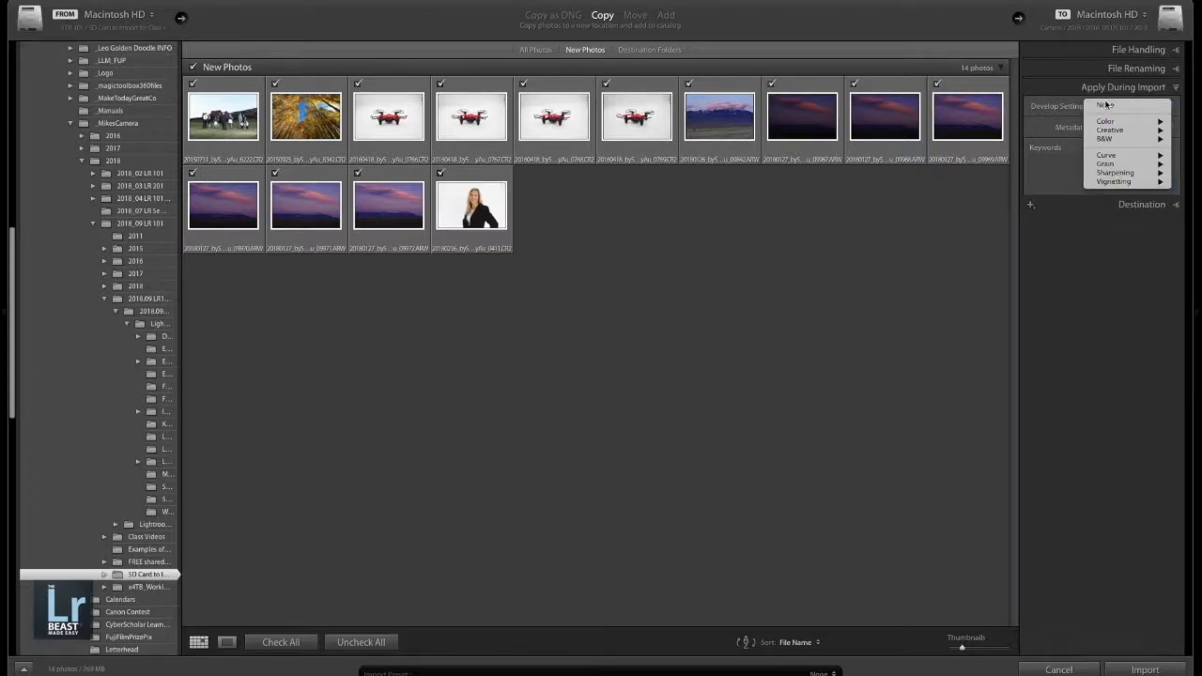
click(1038, 125)
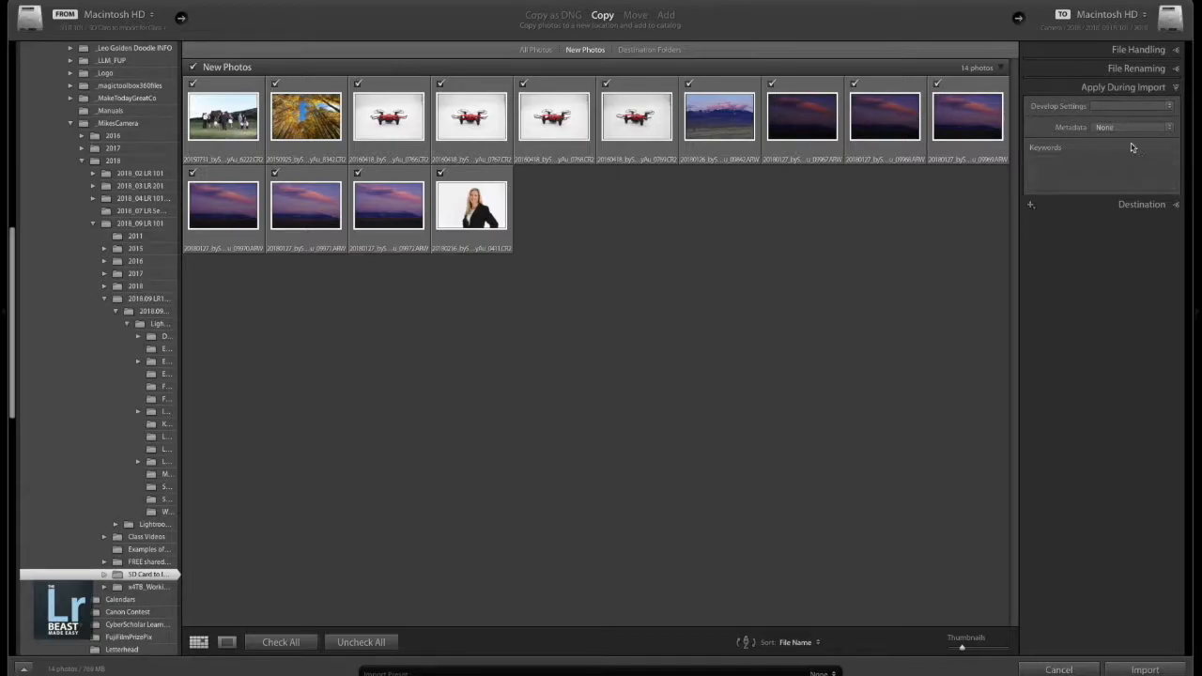
- Start a new metadata preset named "SA_Copyright 2018.09" and enter the photographer's name as the Copy Name
click(1110, 131)
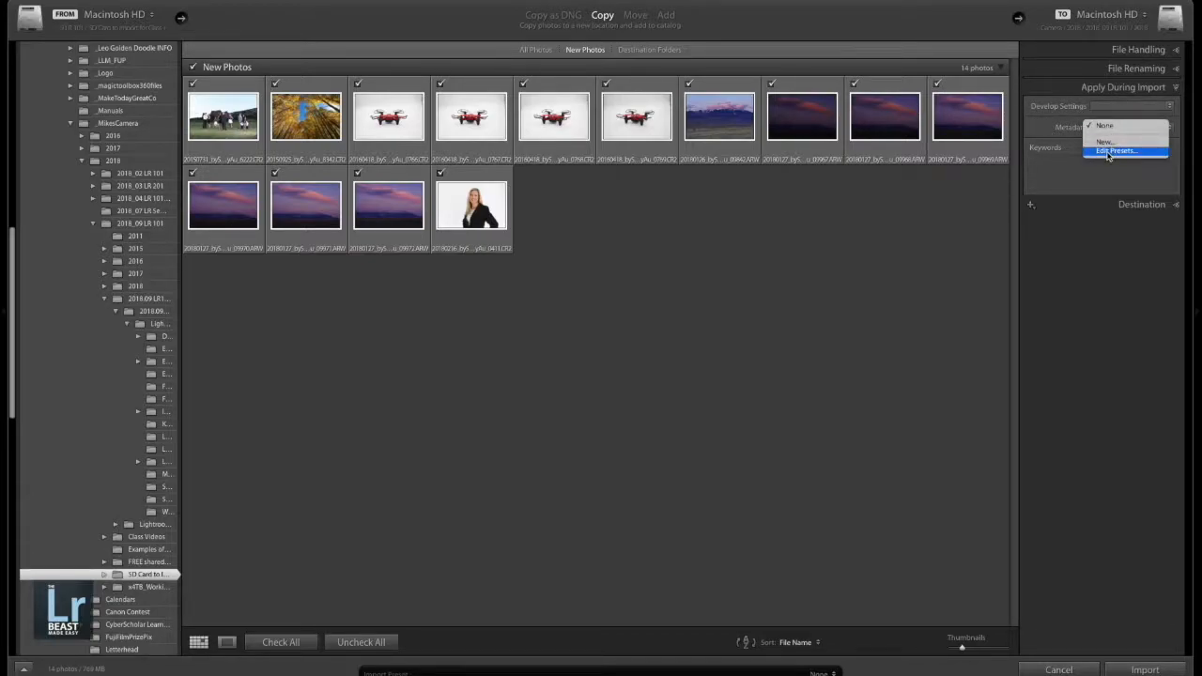
click(1104, 141)
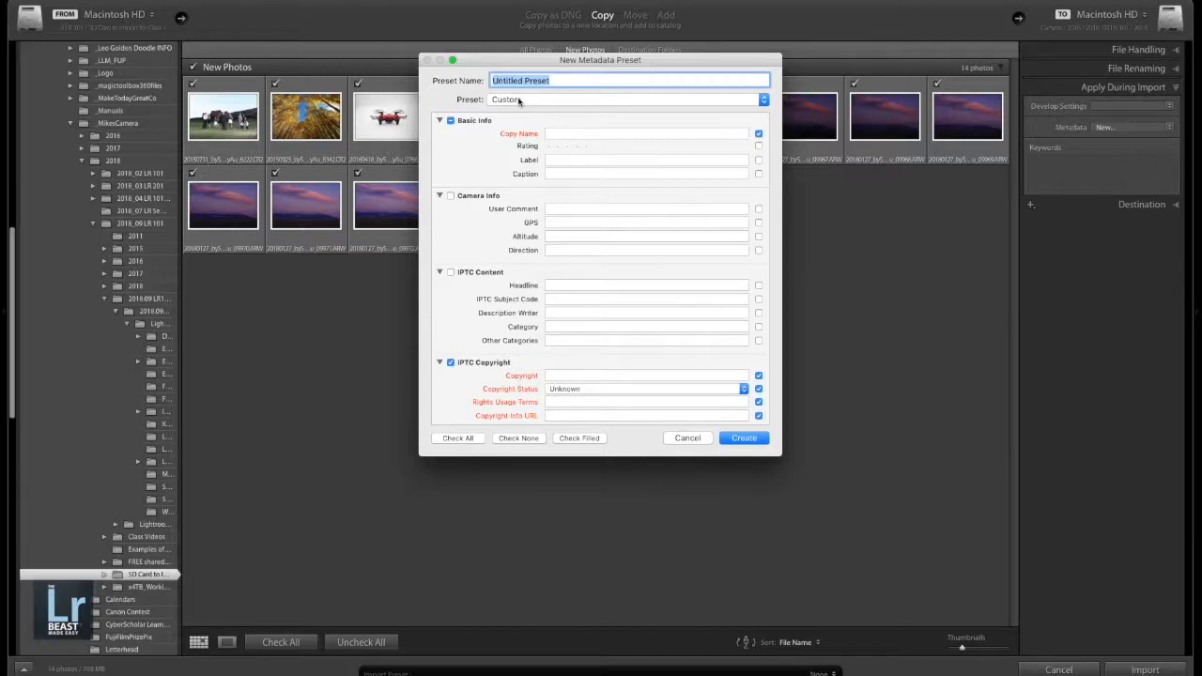
text(SA_Copyright 2018)
text(.09)
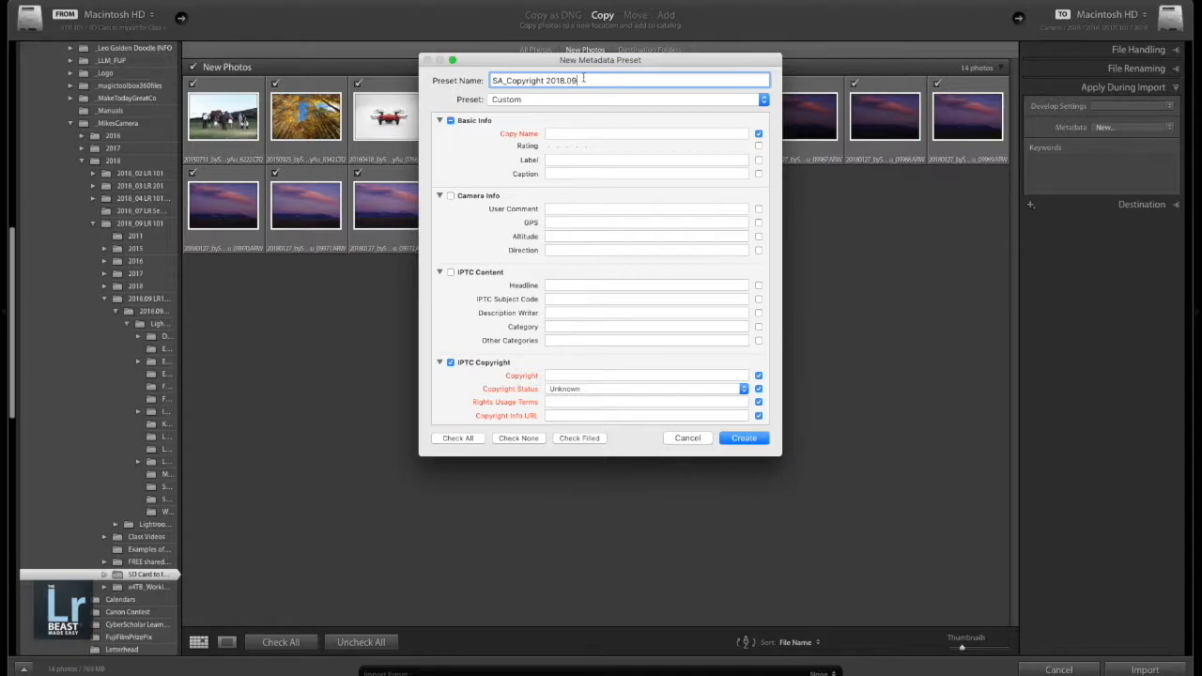
click(553, 132)
text(Shelly)
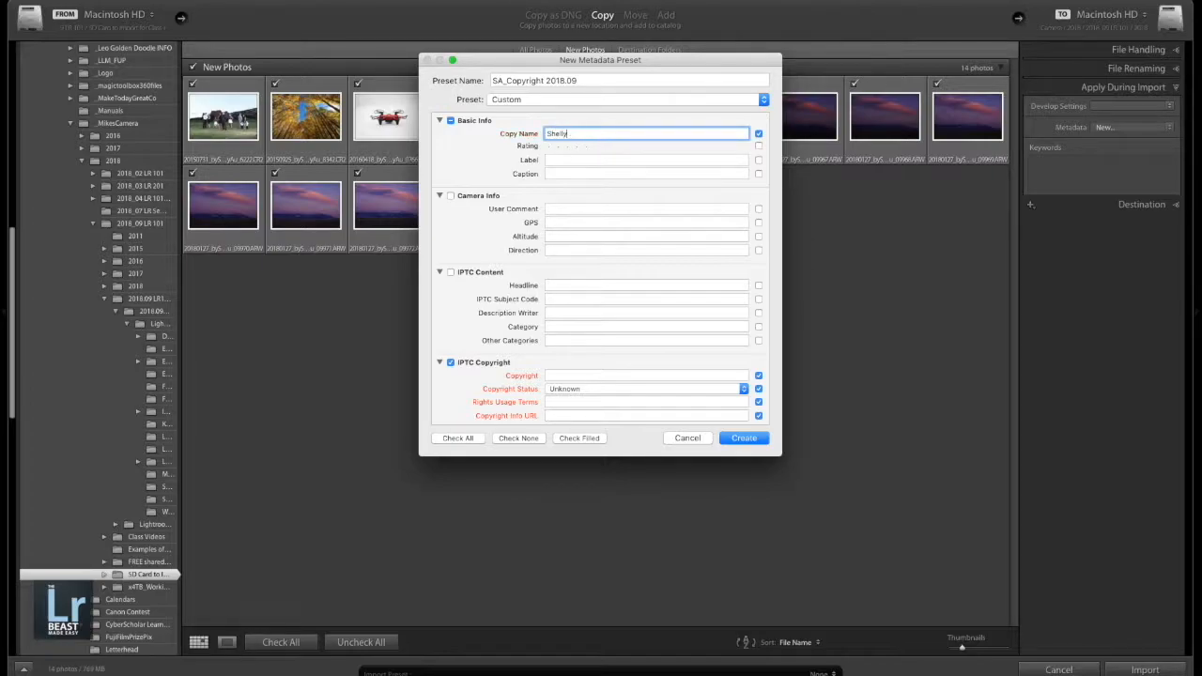
text(Au)
- Enter the IPTC copyright notice as ©2018, the photographer's name and ". All Rights Reserved"
scroll(638, 321, down, 3)
click(570, 320)
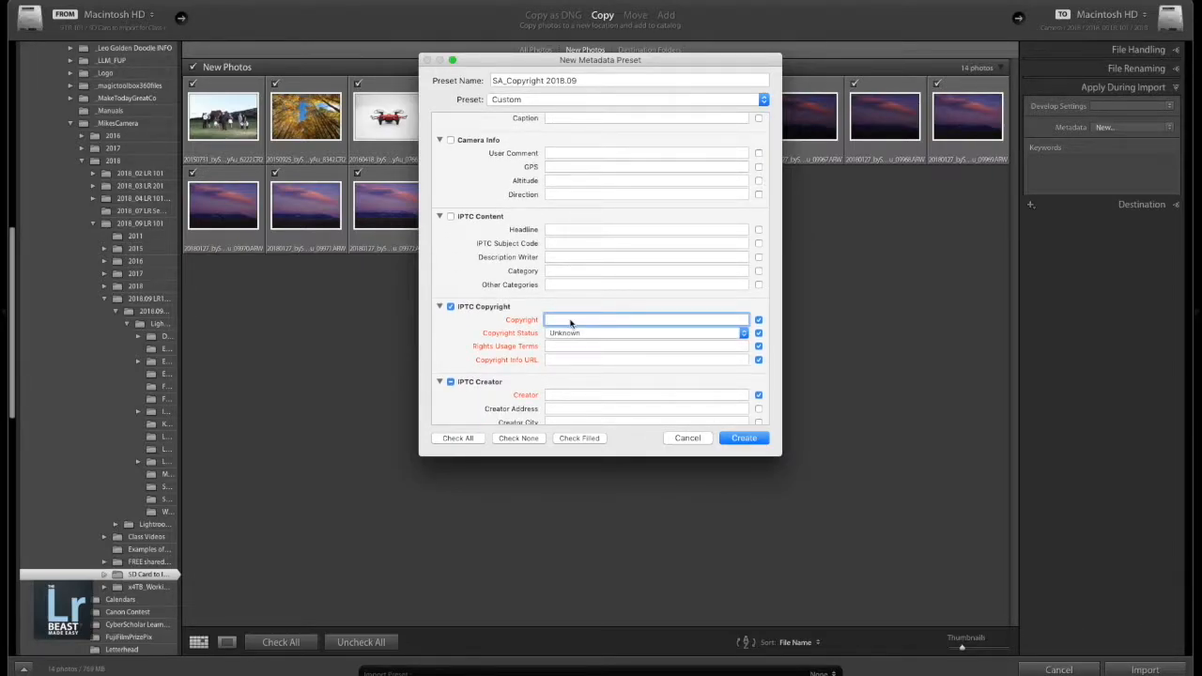
text(Shelly Au)
text( Photo)
key(BackSpace)
key(BackSpace)
key(BackSpace)
key(BackSpace)
key(BackSpace)
key(BackSpace)
click(546, 320)
text(©)
text(2018)
text(. All Rights Reserv)
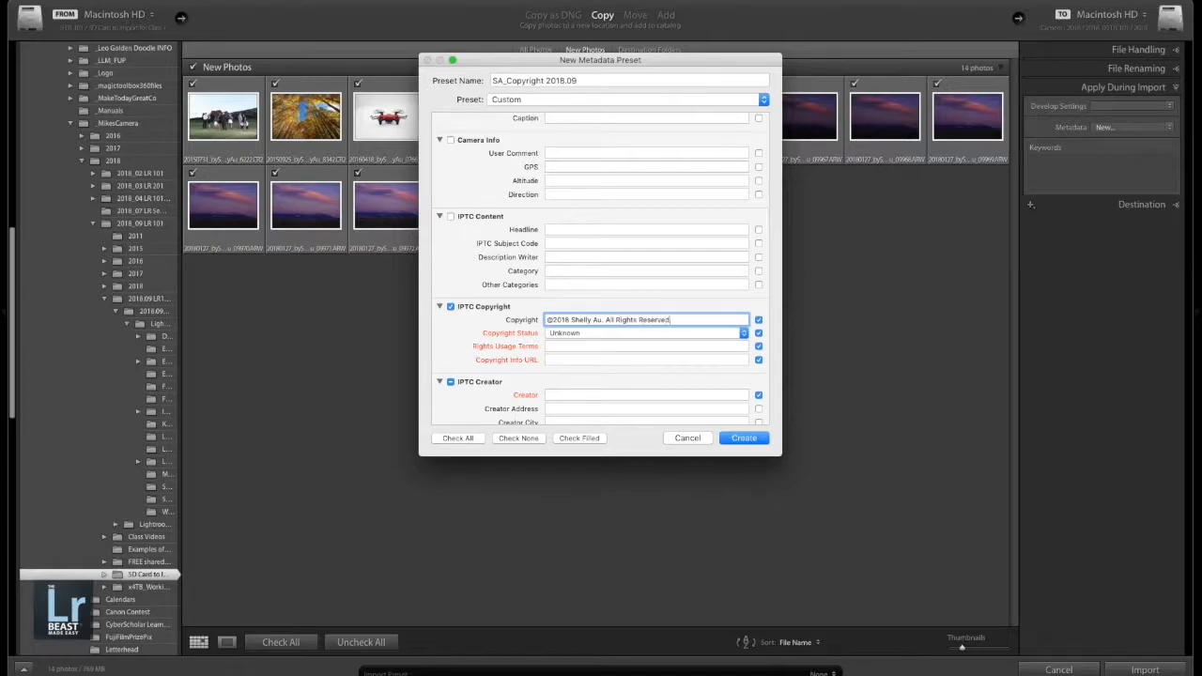
text(ed)
- Set the Copyright Status to Copyrighted and copy "All Rights Reserved" from the copyright notice into Rights Usage Terms
scroll(594, 341, up, 1)
drag(684, 325, 538, 322)
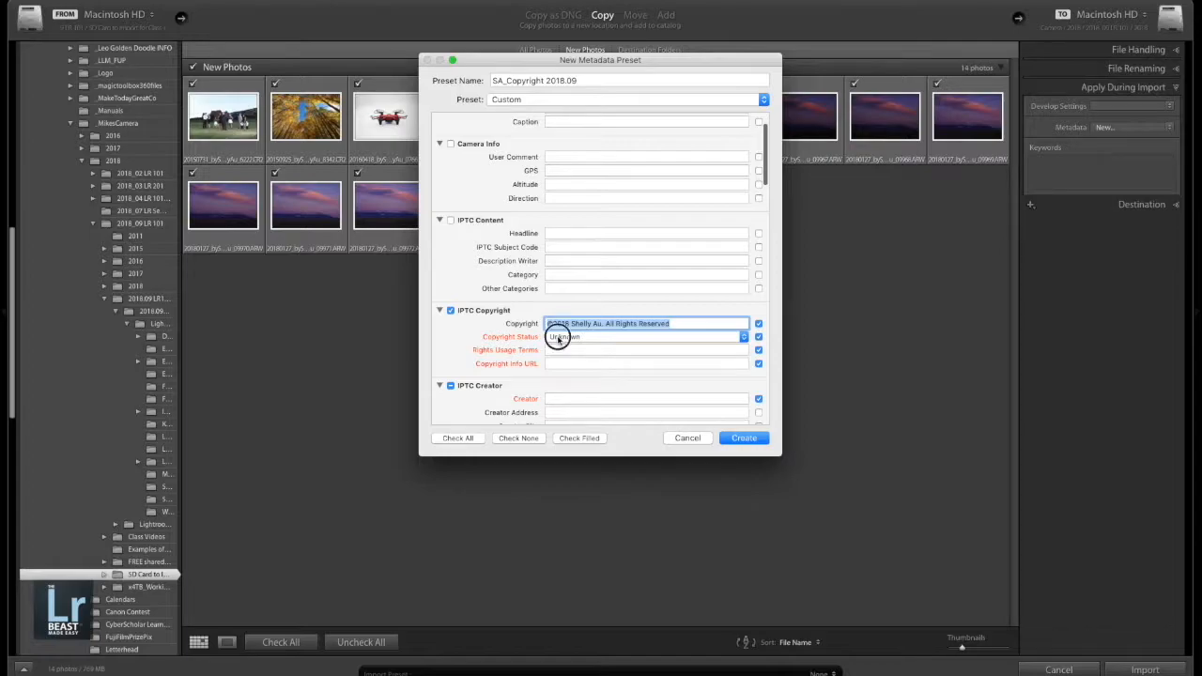
click(564, 338)
click(566, 346)
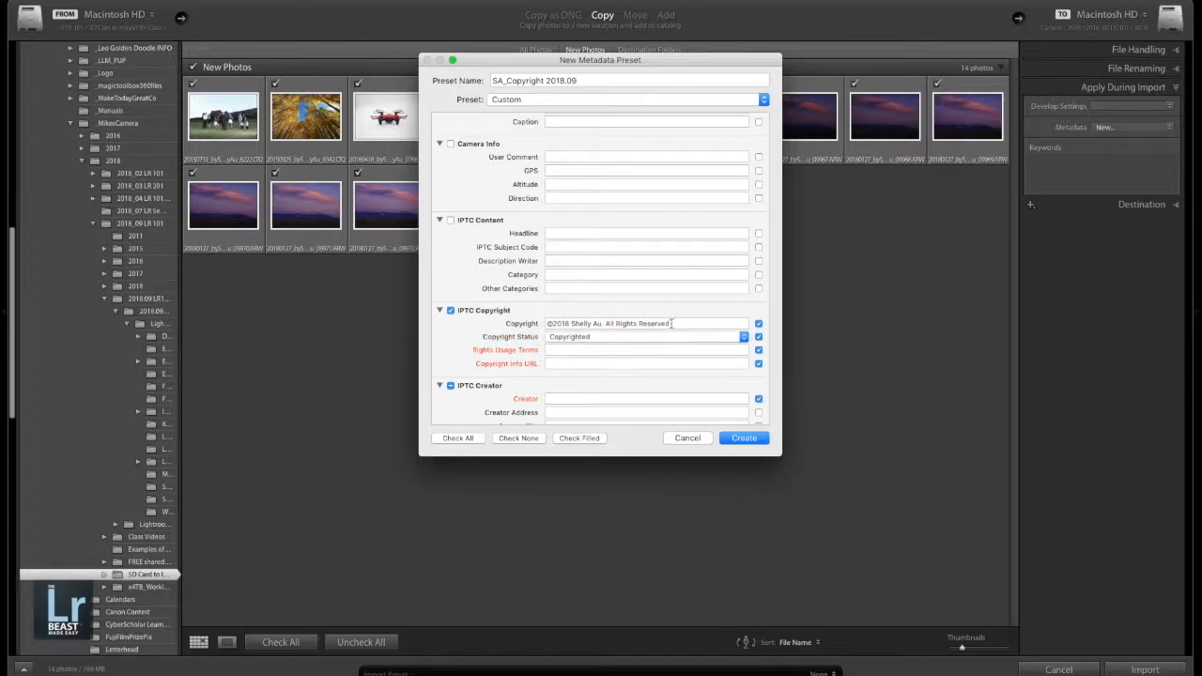
triple_click(609, 323)
drag(675, 323, 606, 324)
key(super+c)
click(594, 349)
key(super+v)
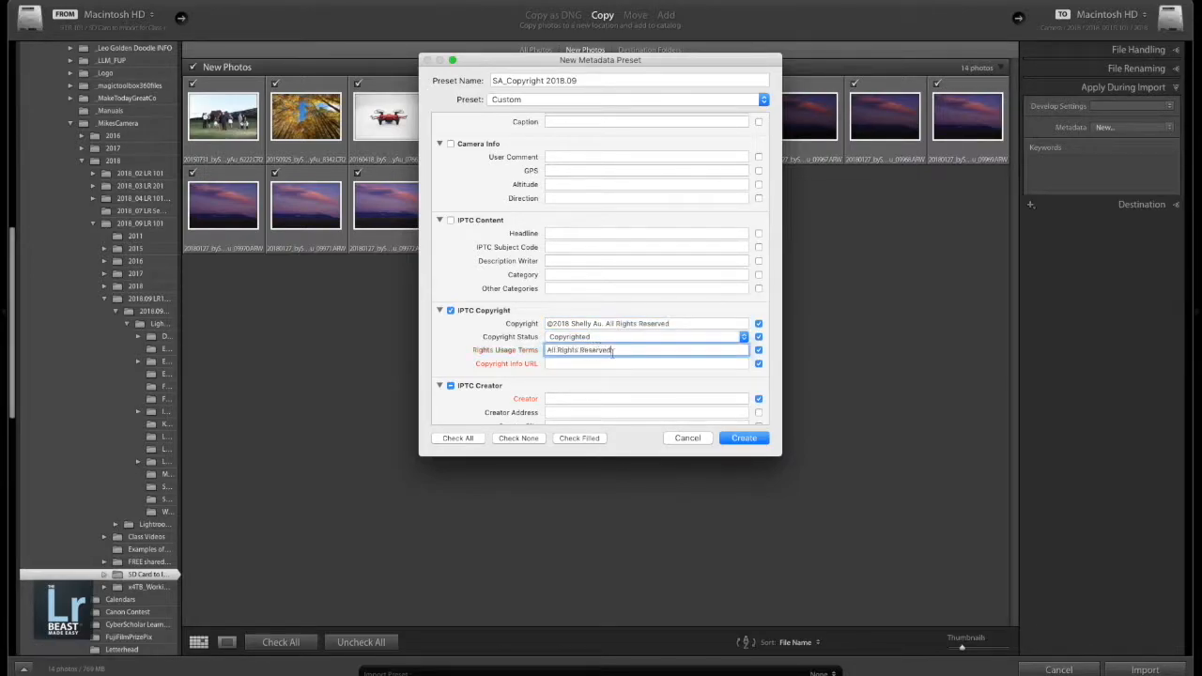
- Examine the Copyright Info URL, IPTC Creator, IPTC Image and remaining preset fields through Keywords without filling them in
click(588, 364)
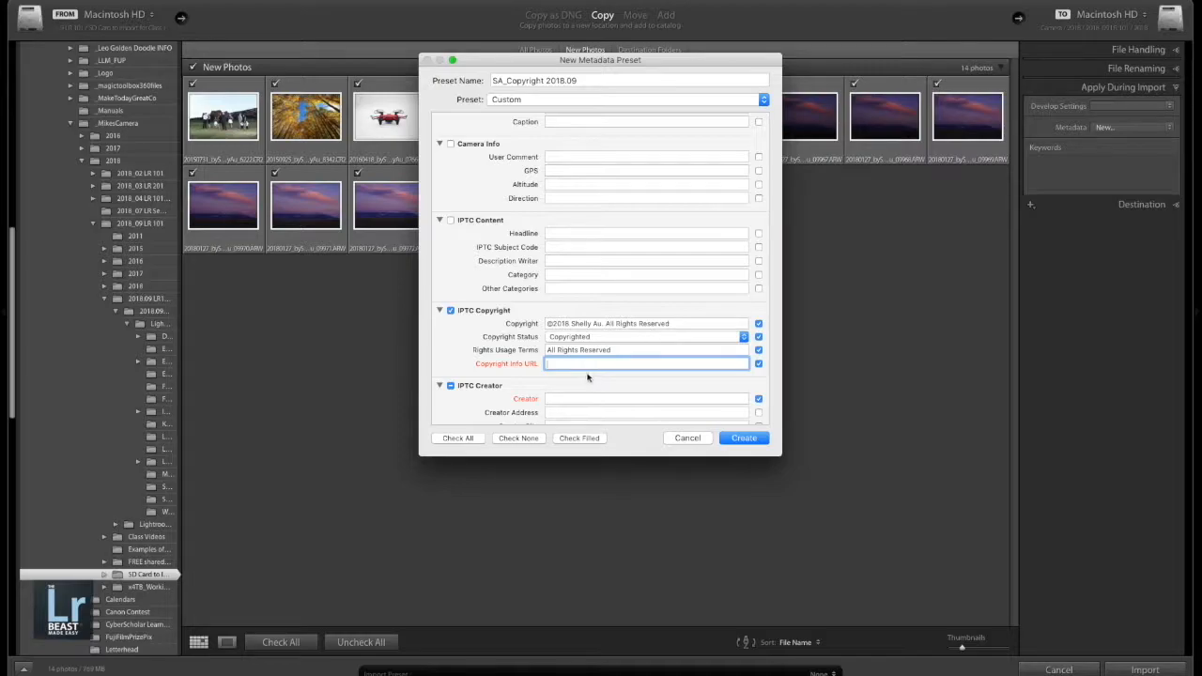
scroll(576, 301, down, 5)
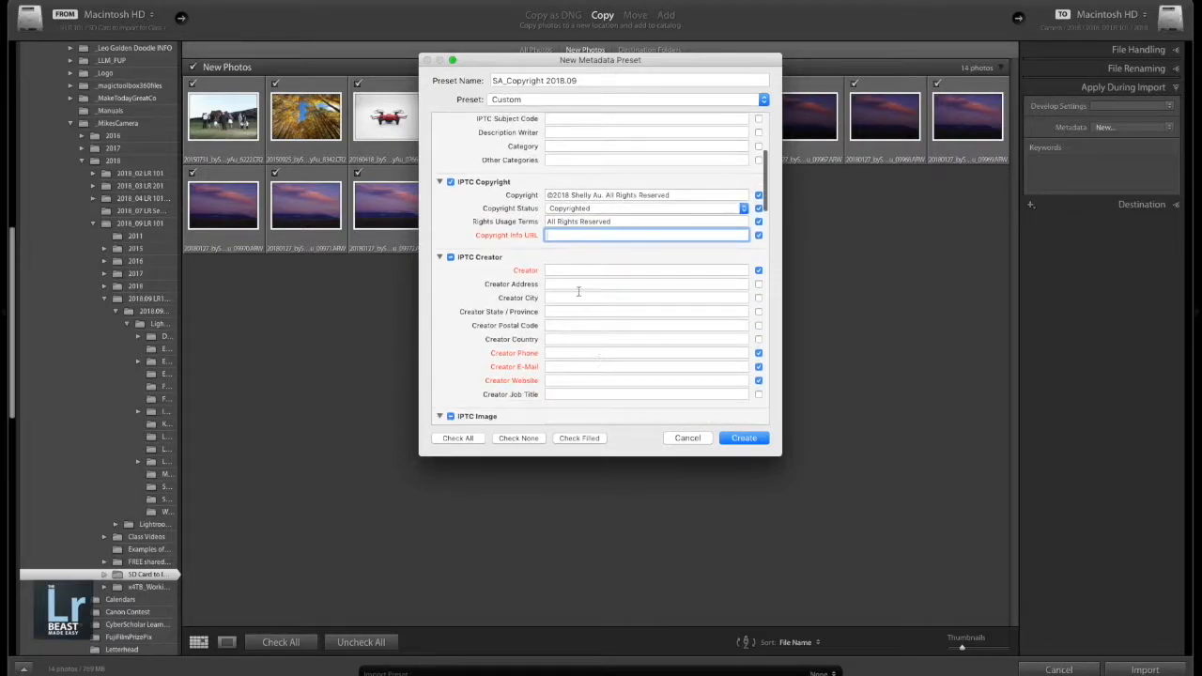
scroll(576, 300, down, 1)
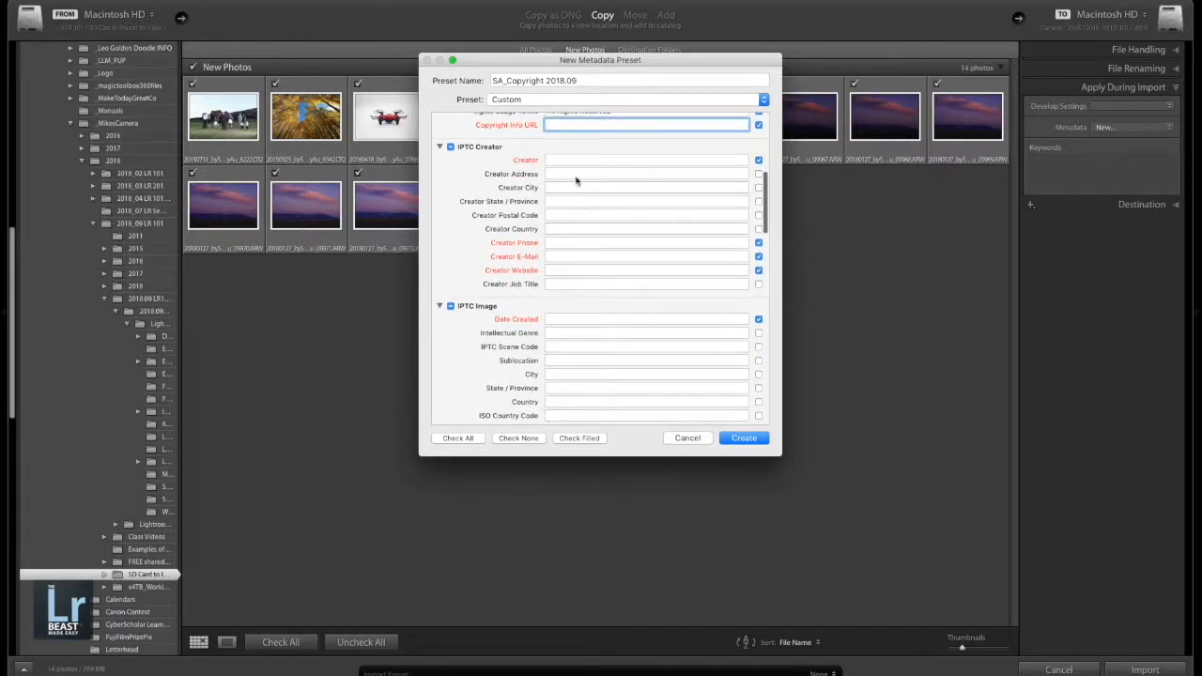
click(556, 241)
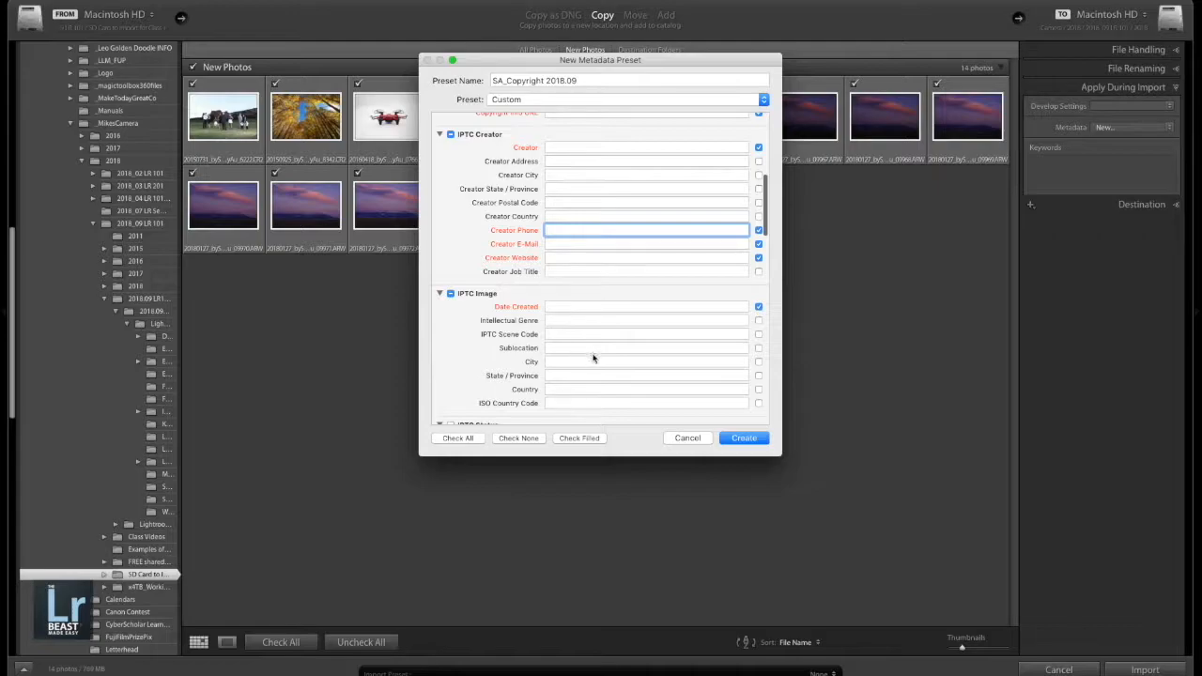
scroll(593, 358, down, 2)
scroll(598, 302, down, 8)
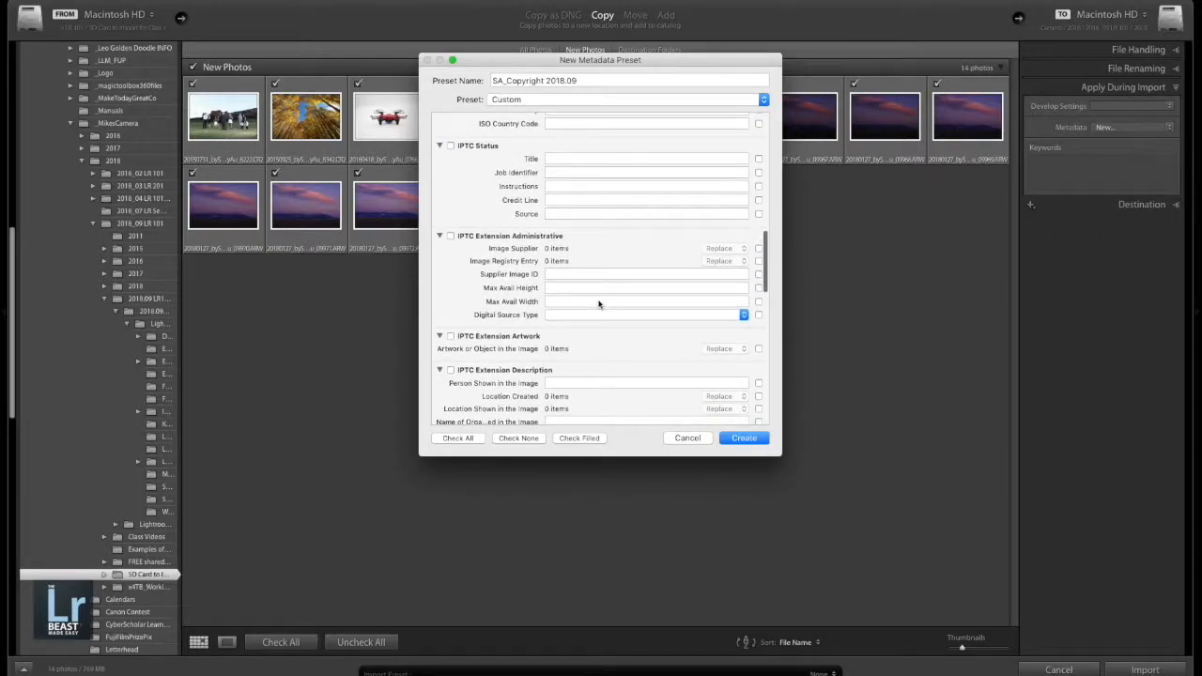
scroll(598, 303, down, 10)
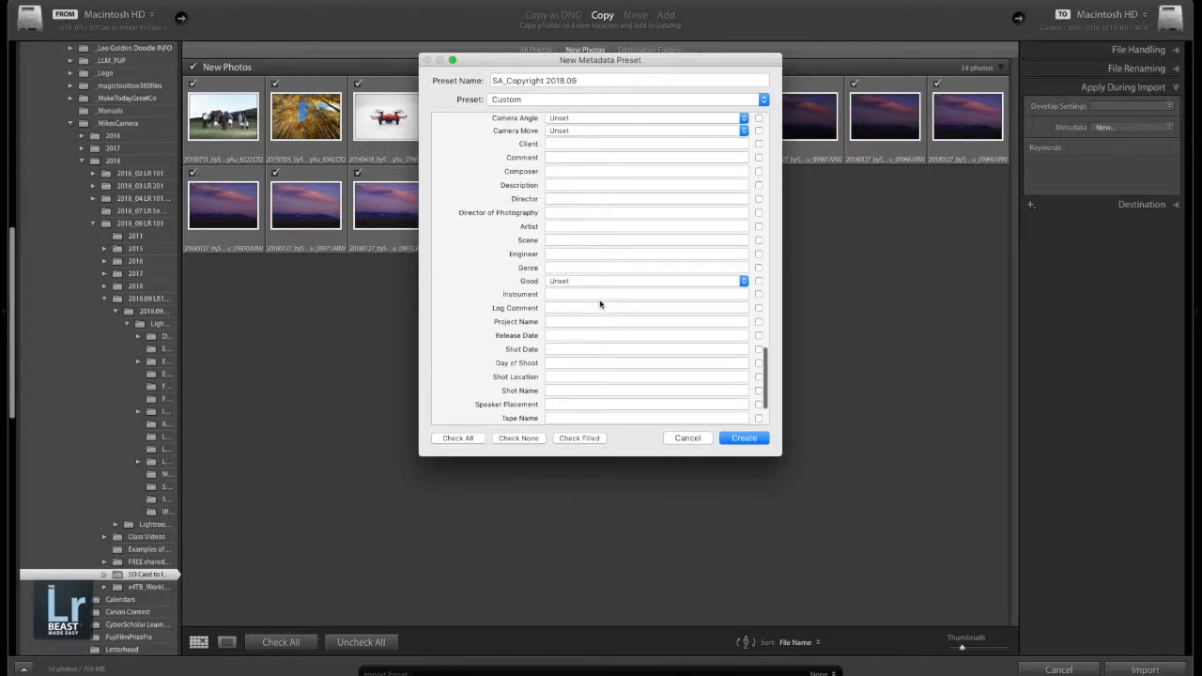
scroll(599, 303, down, 2)
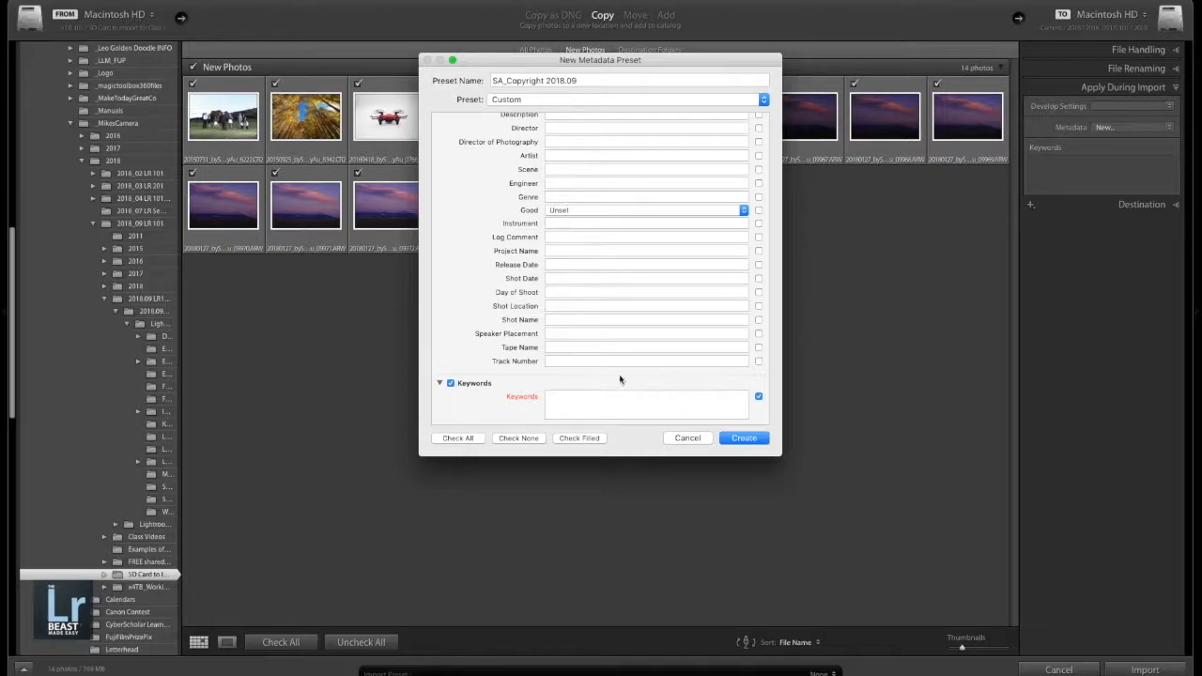
- Create the metadata preset and check that SA_Copyright 2018.09 is the metadata choice for the import
click(747, 441)
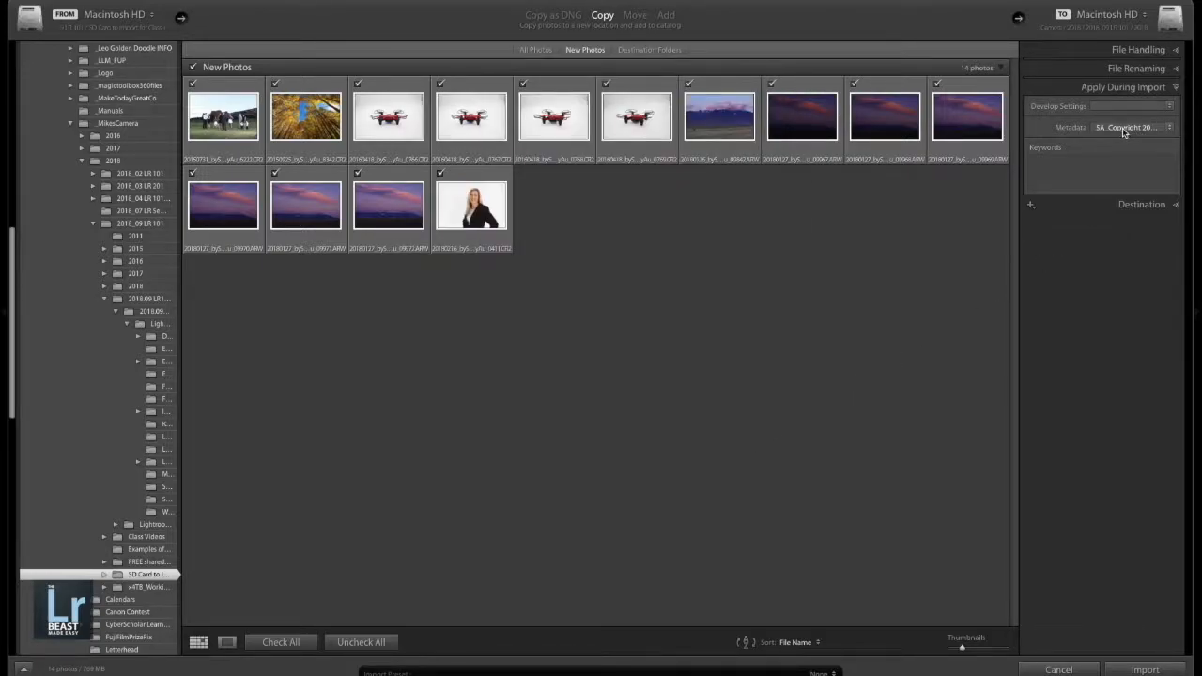
click(1127, 127)
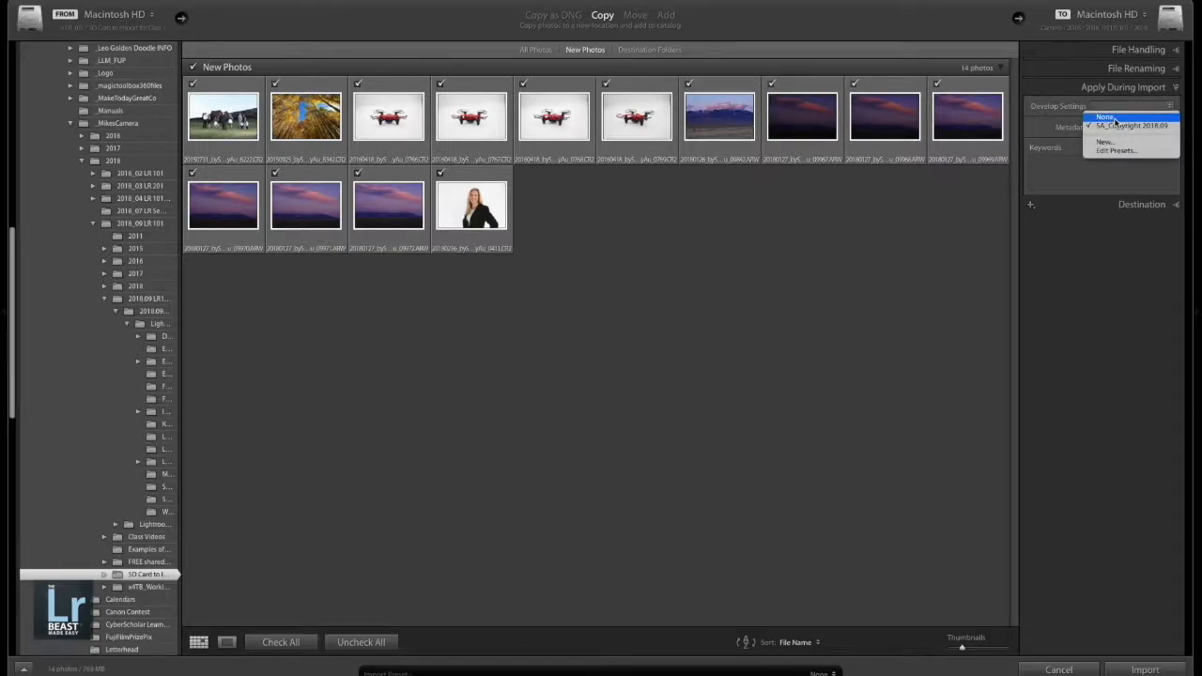
click(1089, 185)
- Exclude all photos from the import, and include only the four red drone photos
click(1073, 169)
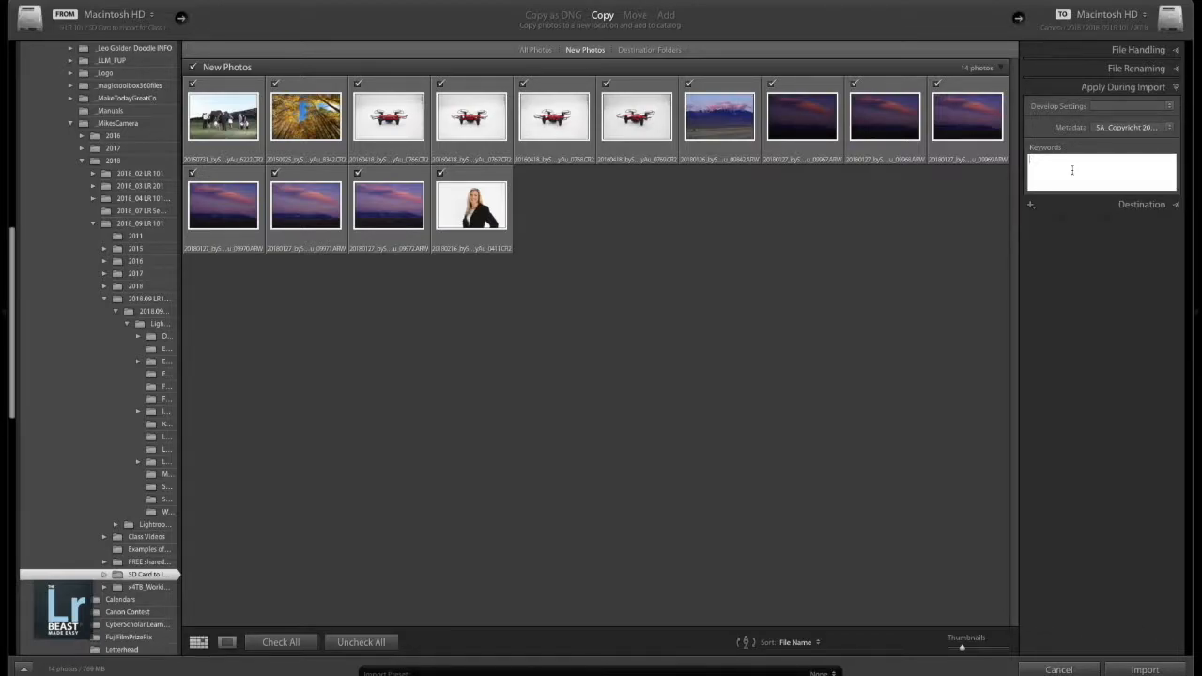
click(369, 645)
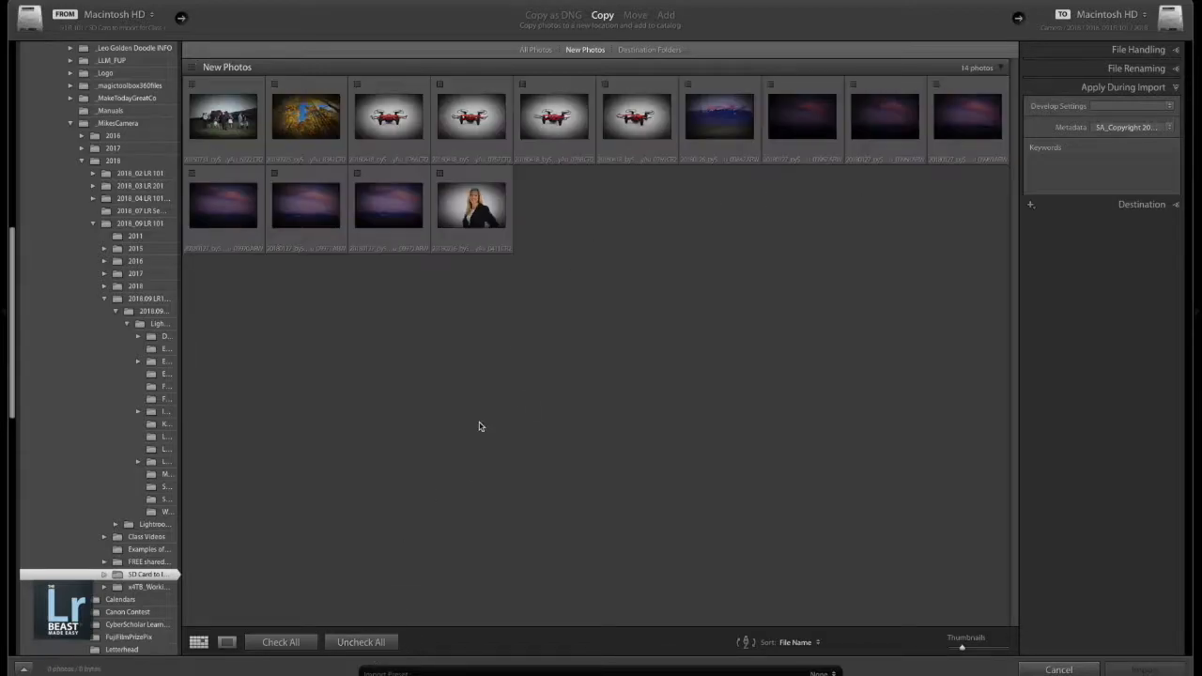
click(373, 105)
shift+click(628, 119)
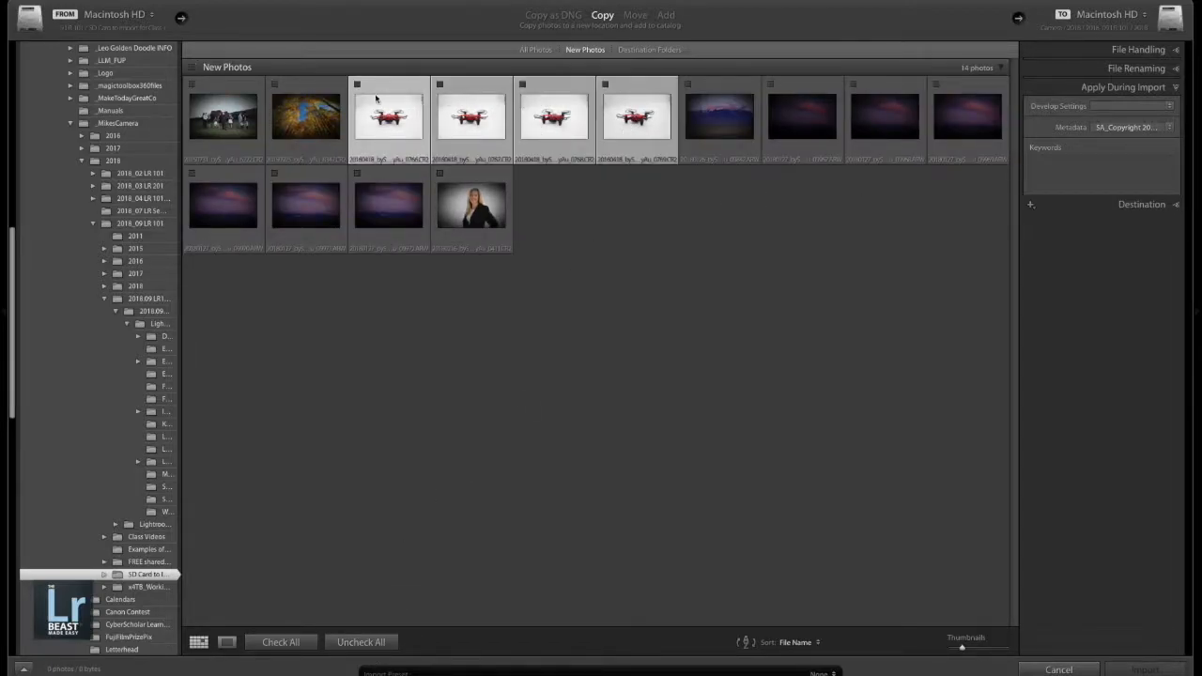
click(357, 85)
click(1080, 177)
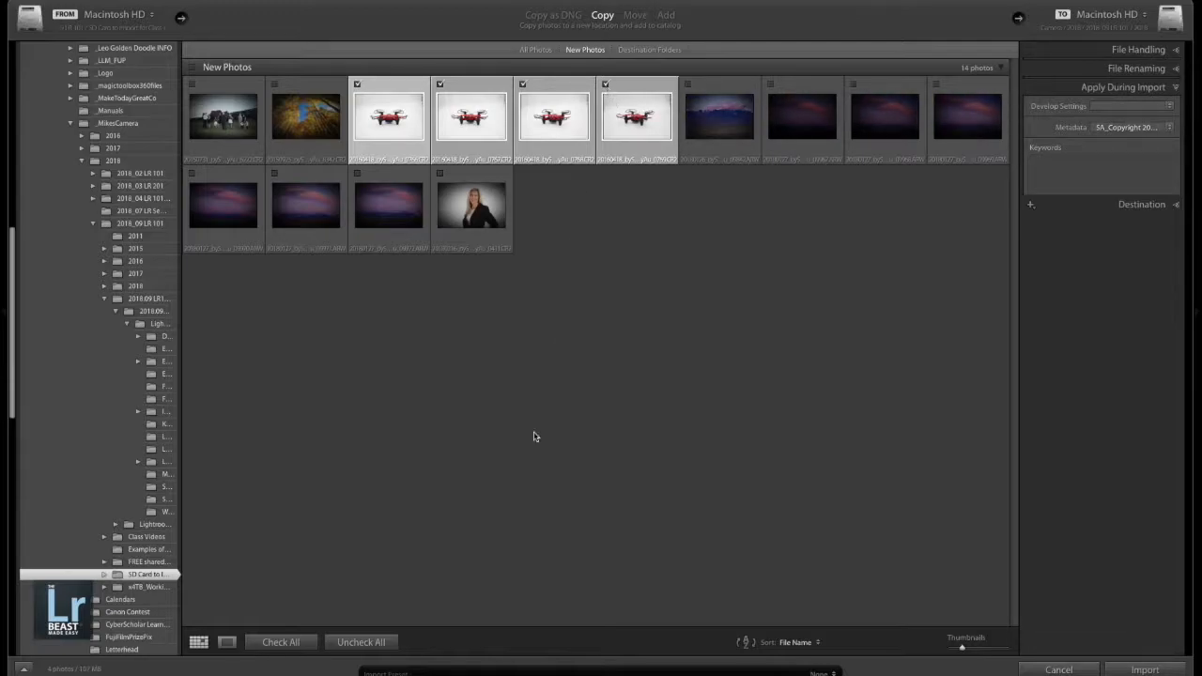
- Include all photos in the import and enter "class ex" as the import keyword text
click(272, 646)
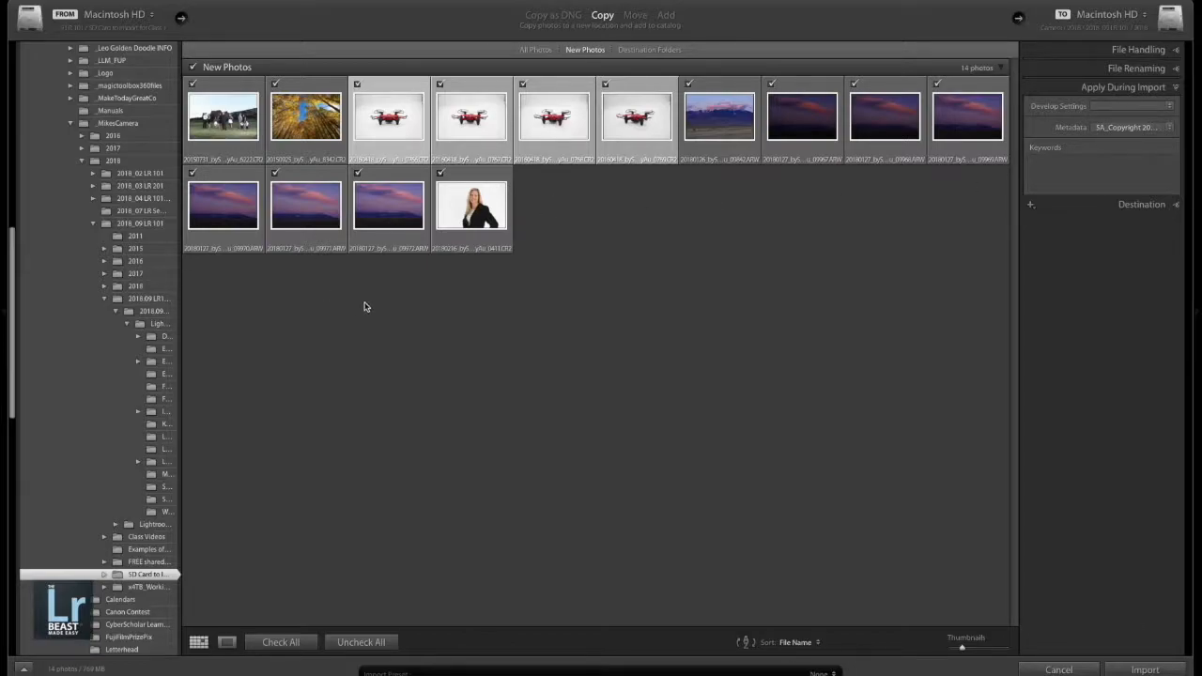
click(1071, 175)
text(class ex)
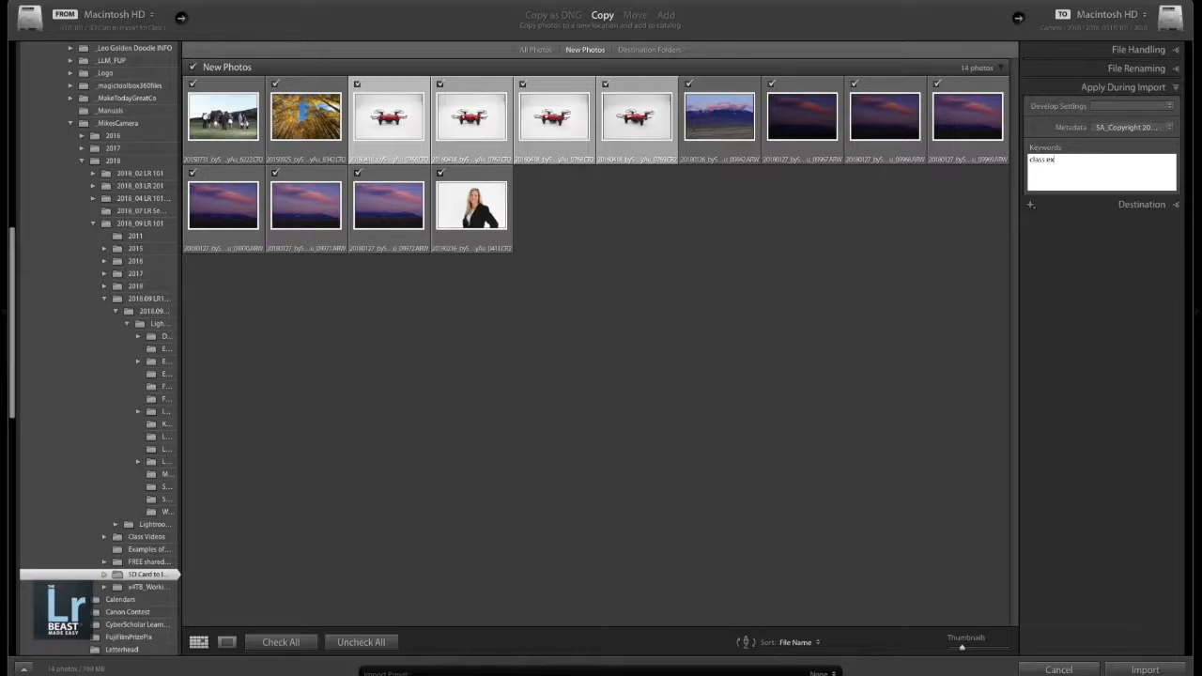